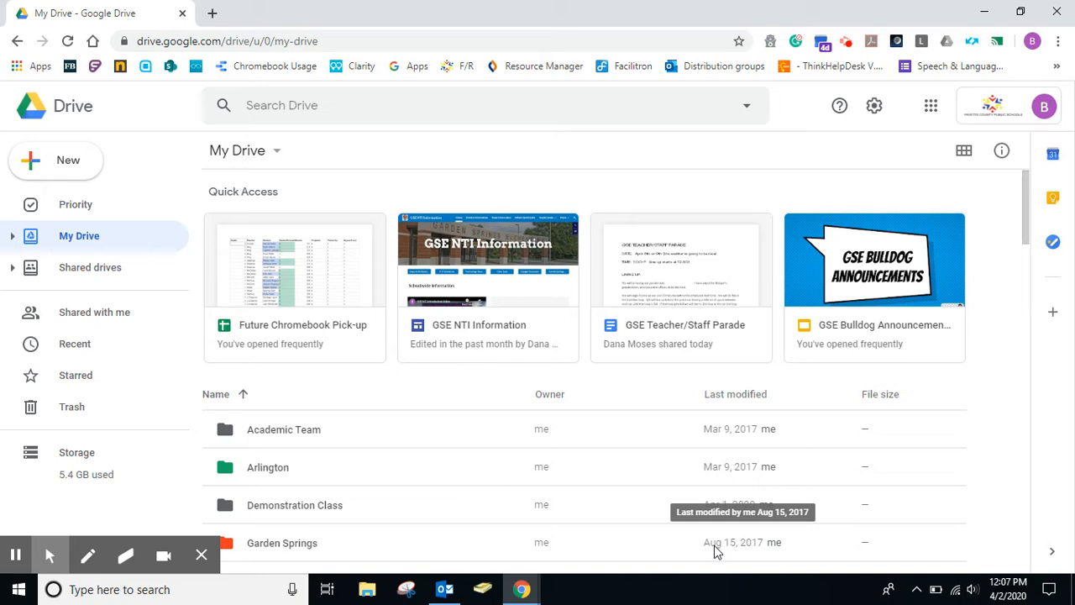
Step: Create a new blank Google Docs document in My Drive
{"action": "left_click", "coordinate": [72, 163]}
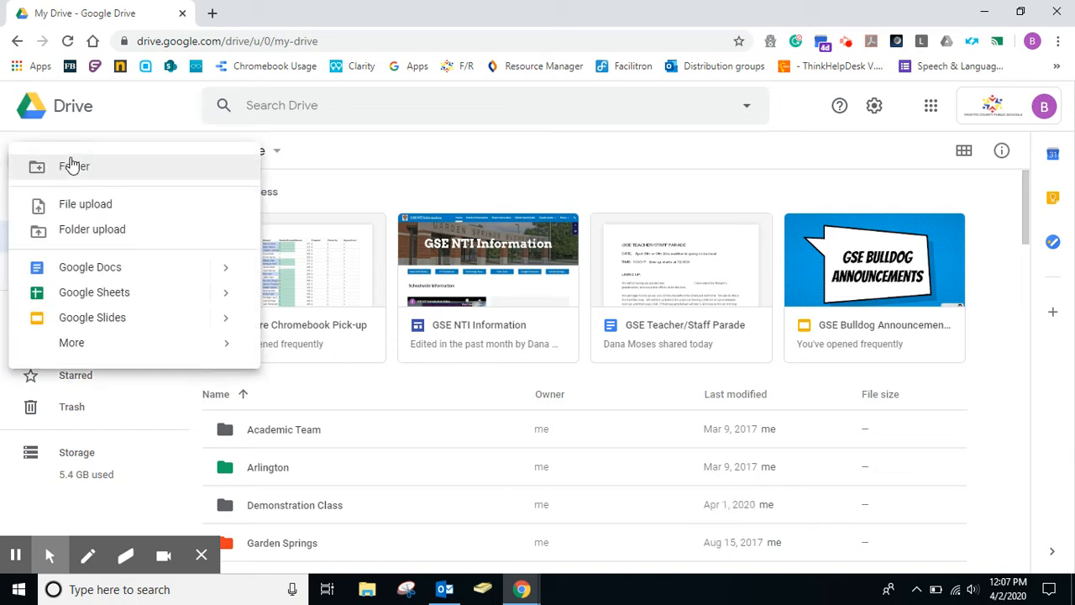
{"action": "left_click", "coordinate": [90, 269]}
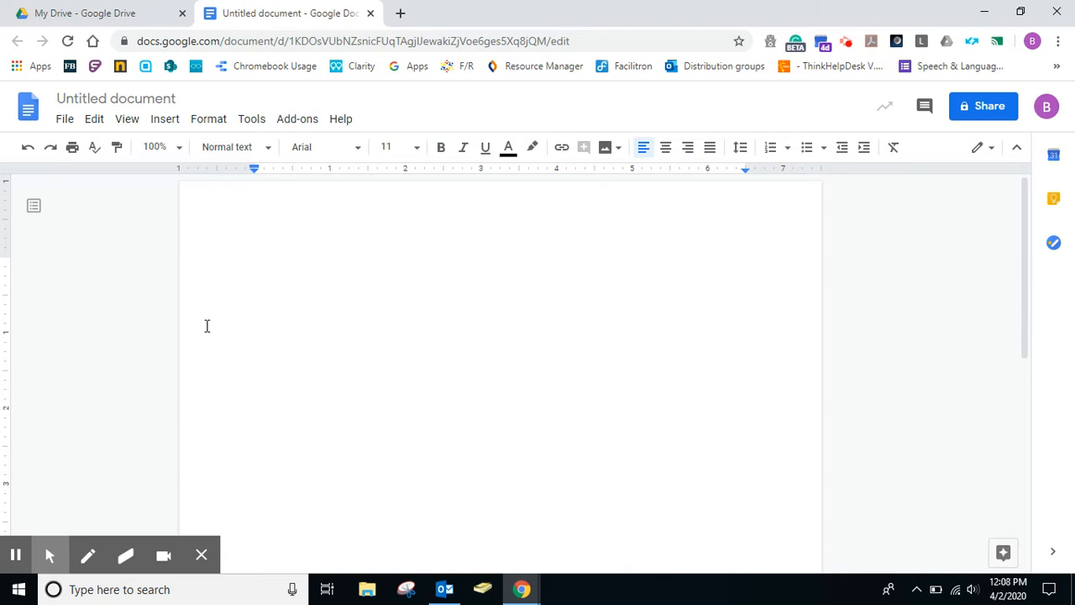
{"action": "left_click", "coordinate": [49, 557]}
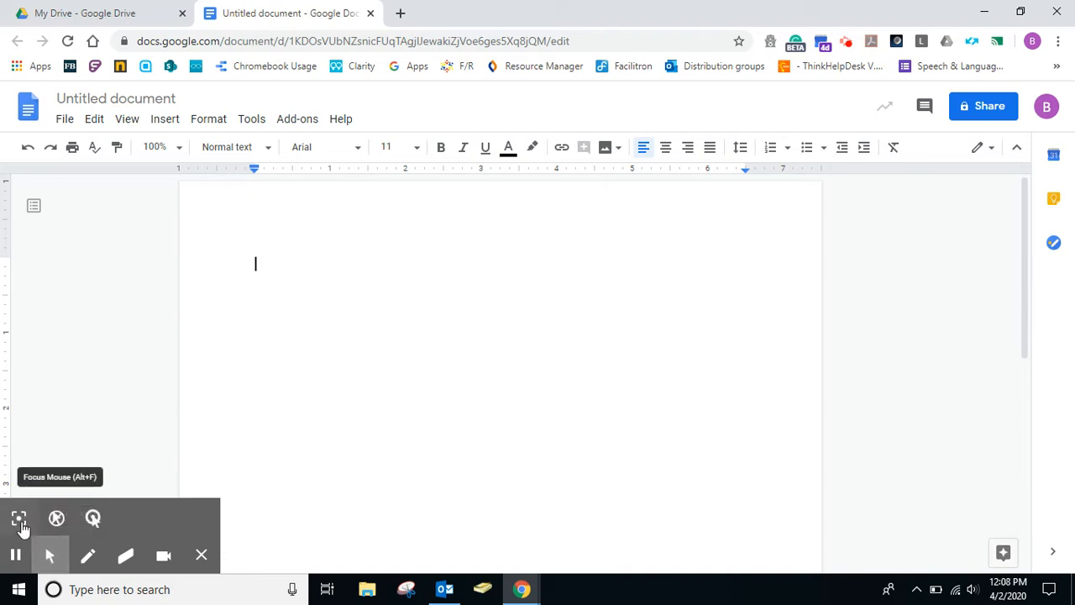
{"action": "left_click", "coordinate": [20, 521]}
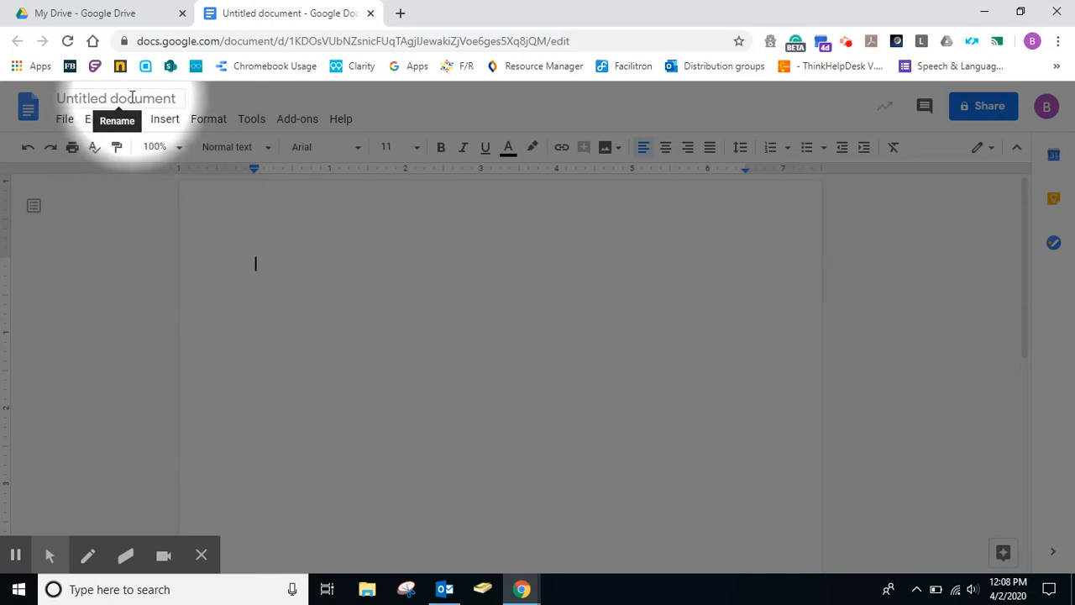
{"action": "mouse_move", "coordinate": [48, 559]}
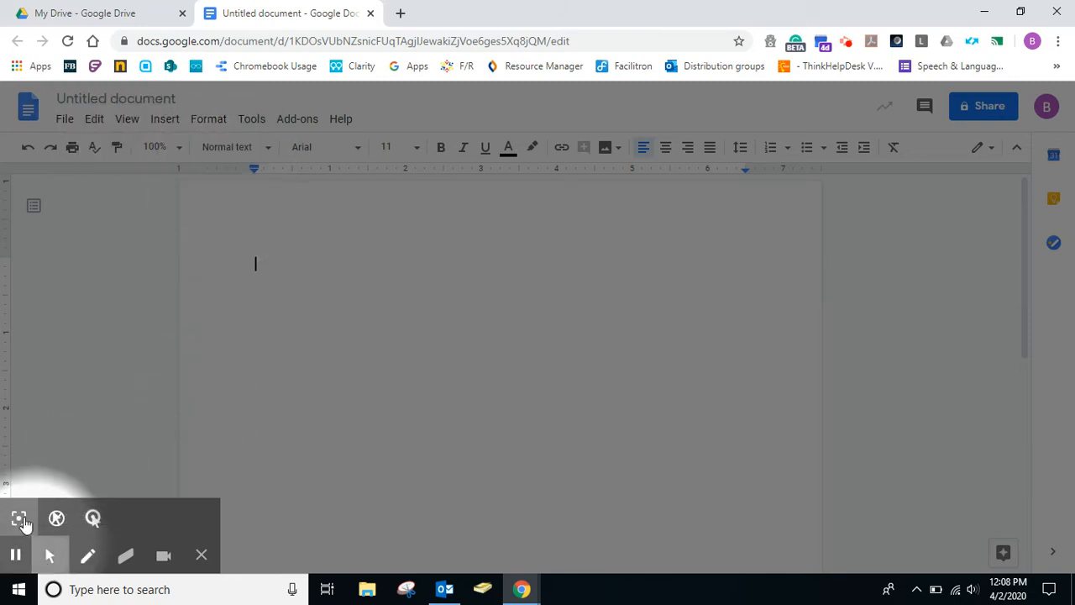
{"action": "left_click", "coordinate": [21, 518]}
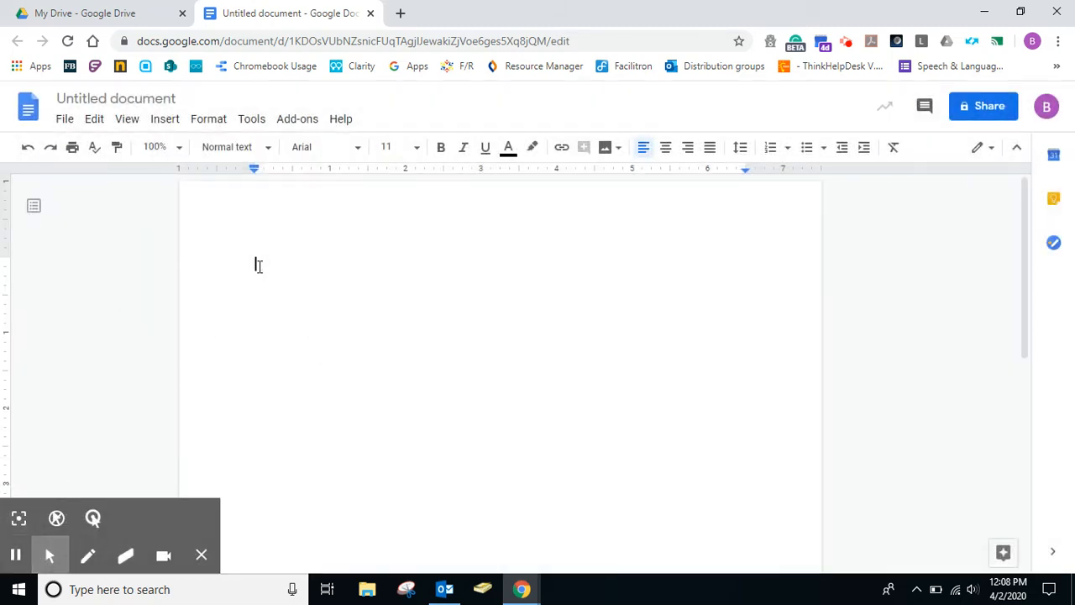
Step: Enter "Practice Document" as the first line, start a new line below it, and name the file Practice Document
{"action": "type", "text": "Fracti"}
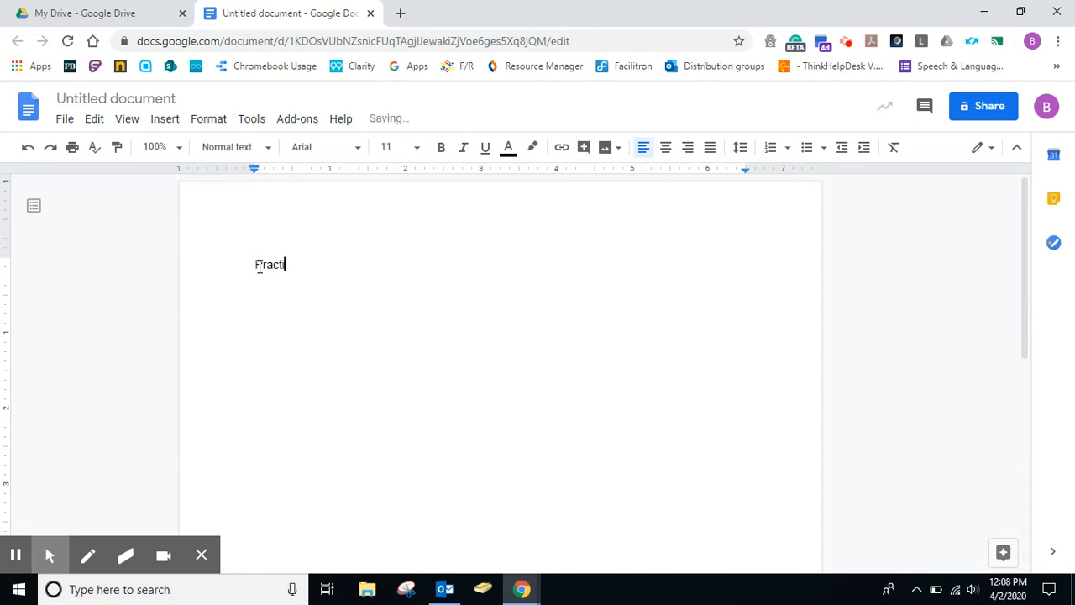
{"action": "type", "text": "ce Docum"}
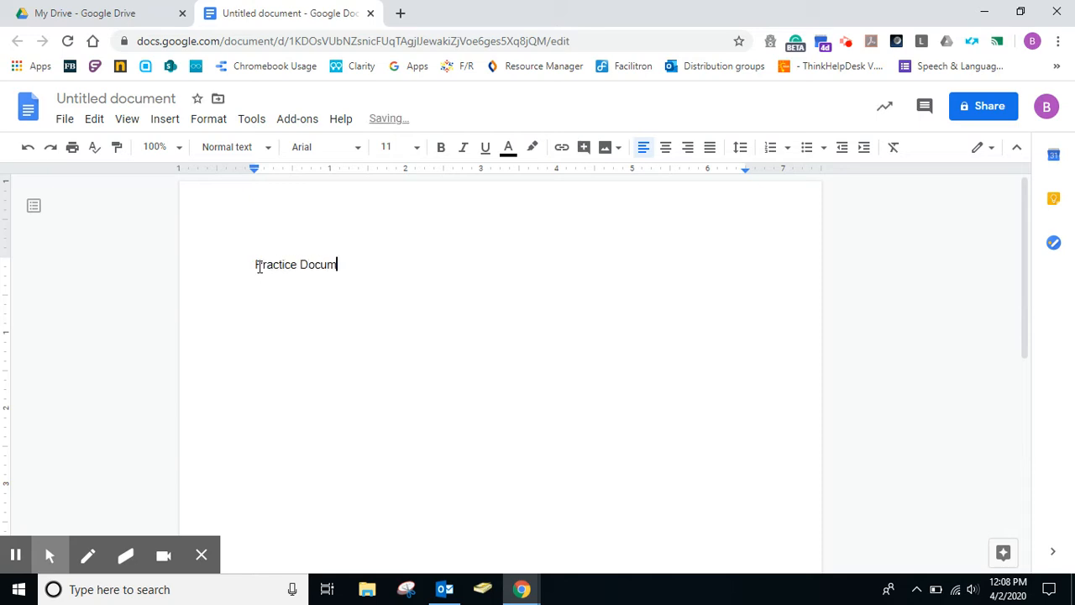
{"action": "type", "text": "ent"}
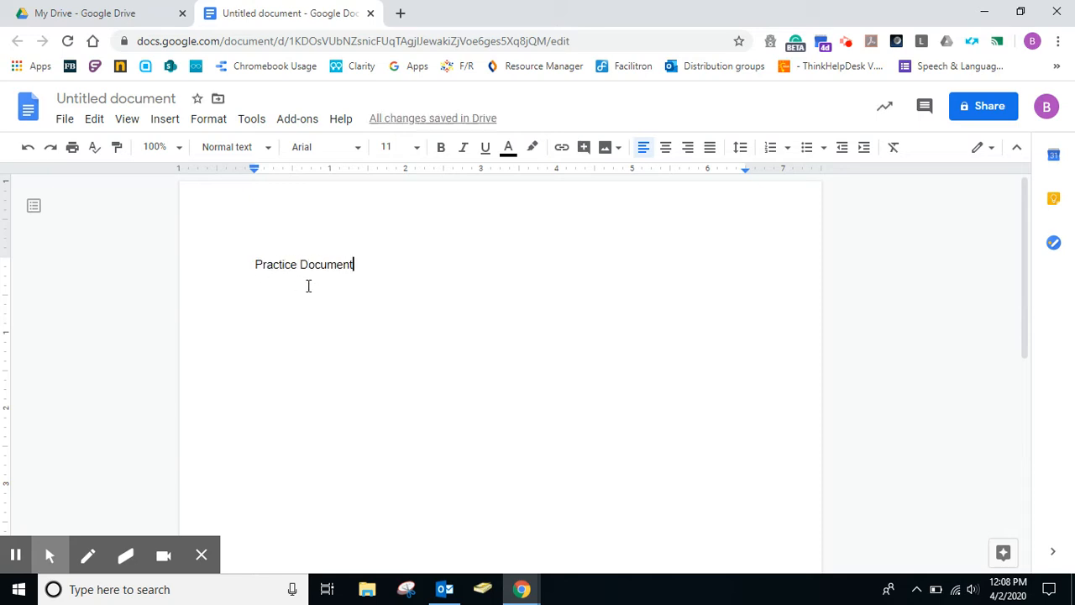
{"action": "key", "text": "Return"}
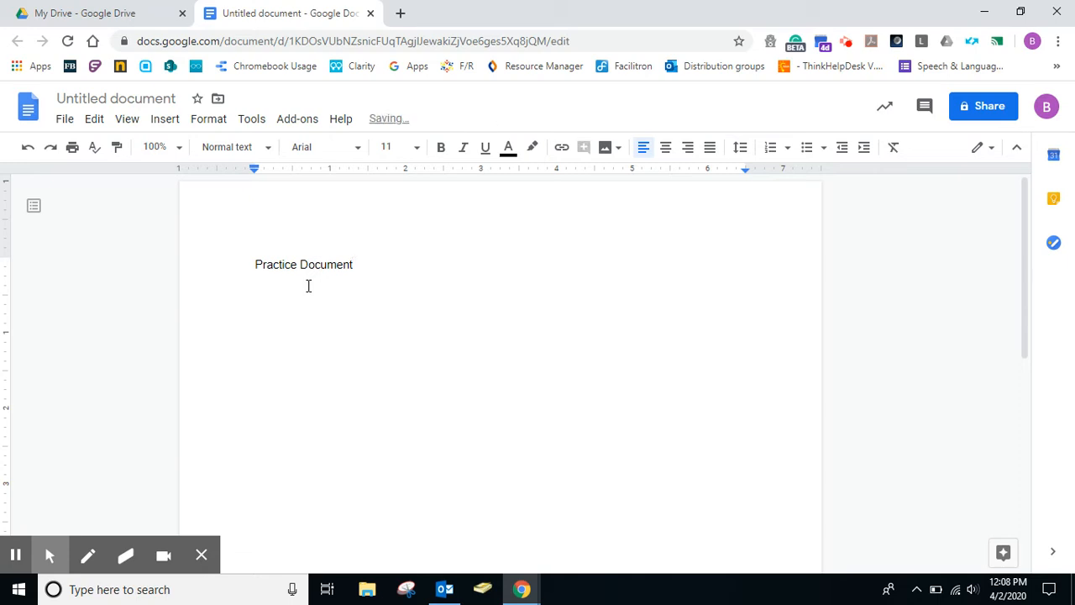
{"action": "left_click", "coordinate": [134, 96]}
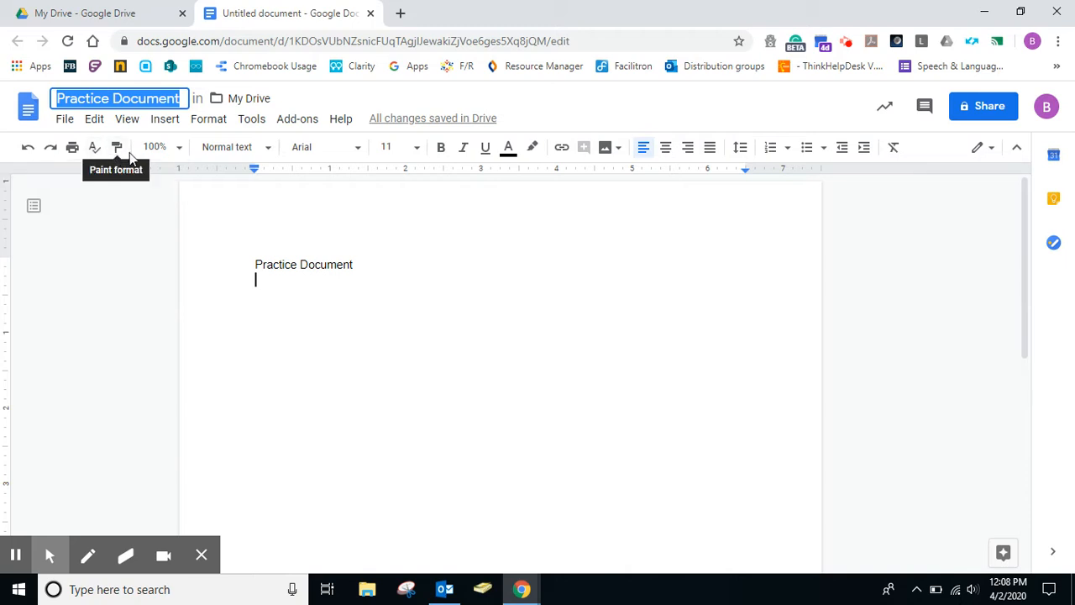
{"action": "left_click", "coordinate": [233, 149]}
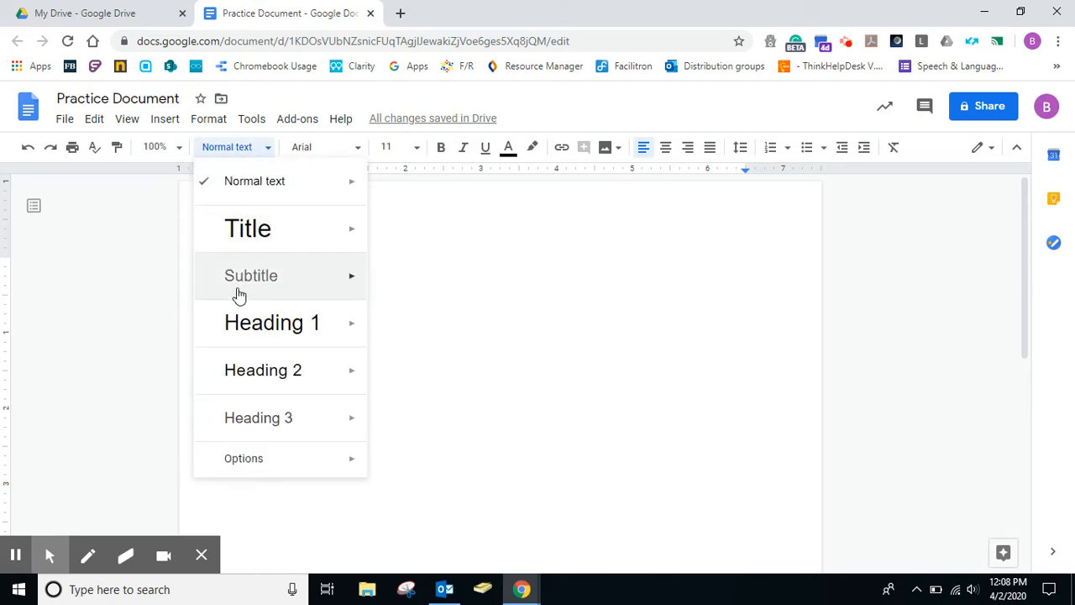
{"action": "left_click", "coordinate": [310, 147]}
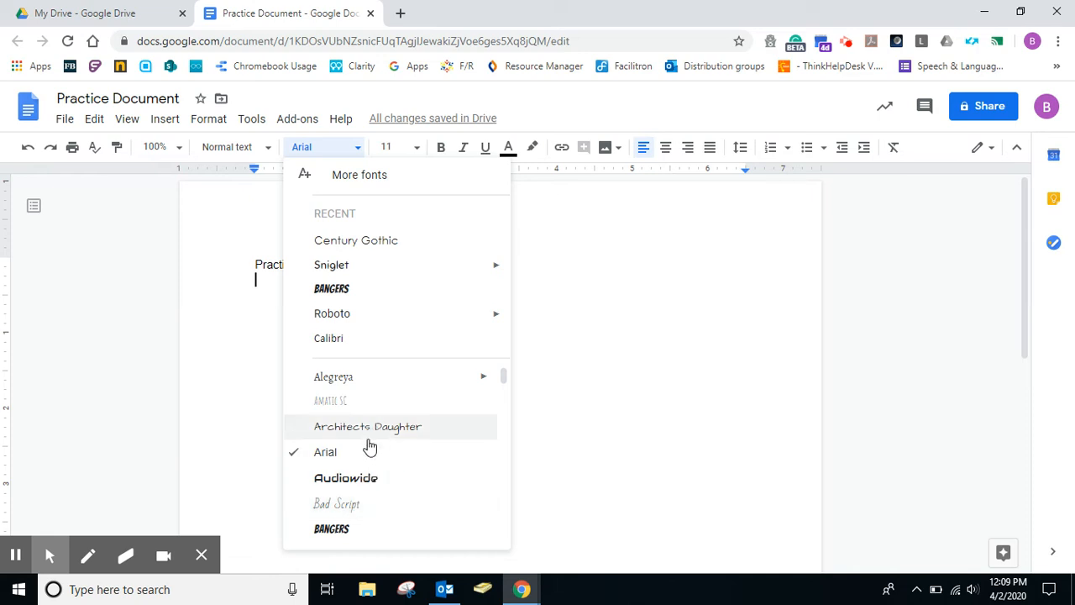
{"action": "scroll", "coordinate": [403, 487], "scroll_direction": "down", "scroll_amount": 1}
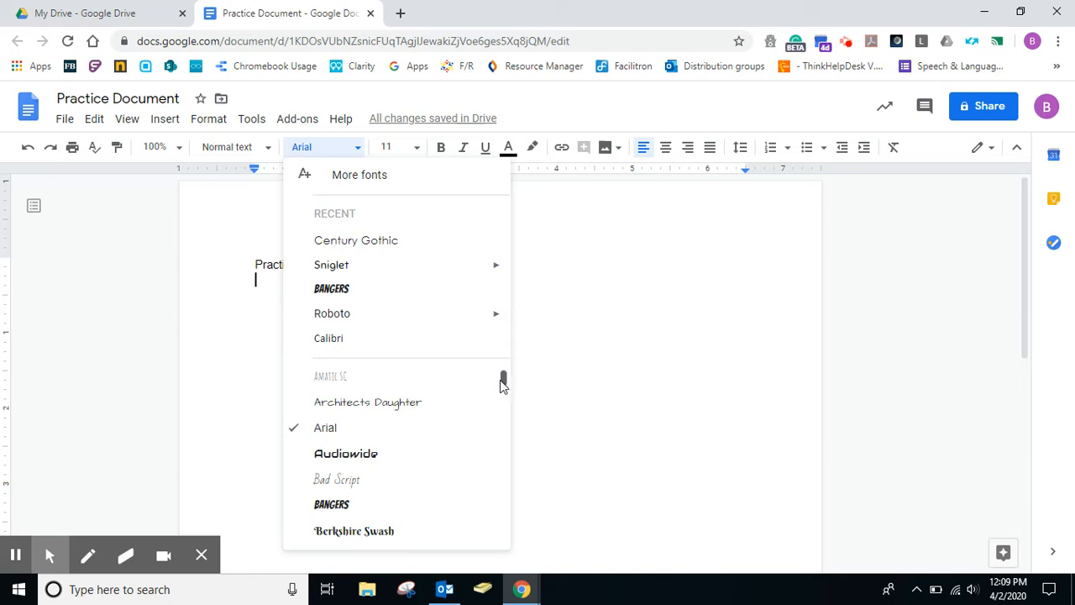
{"action": "left_click_drag", "start_coordinate": [502, 380], "coordinate": [497, 439]}
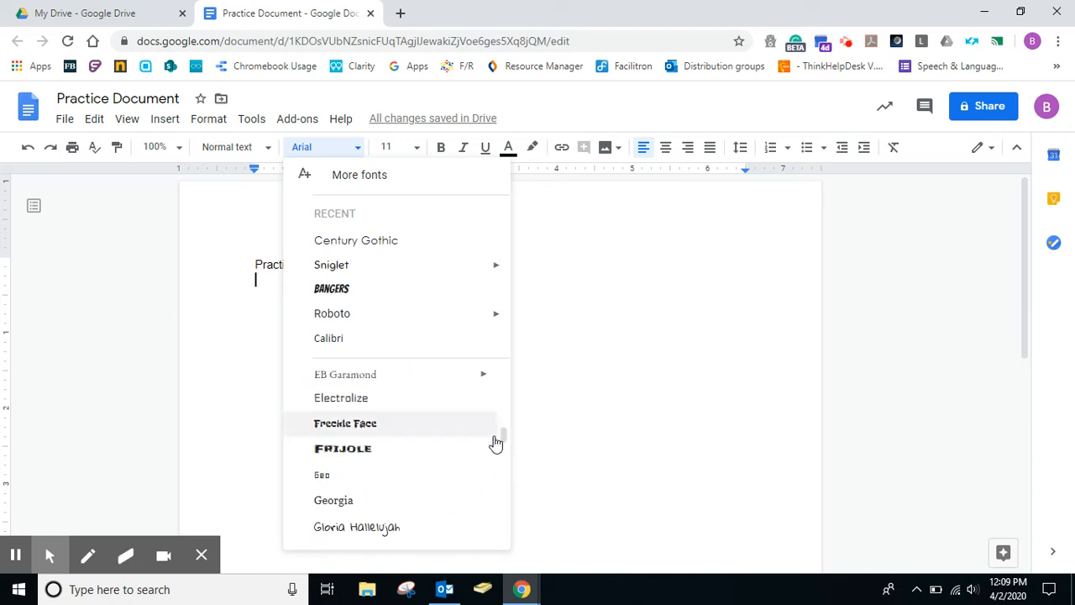
{"action": "left_click", "coordinate": [546, 105]}
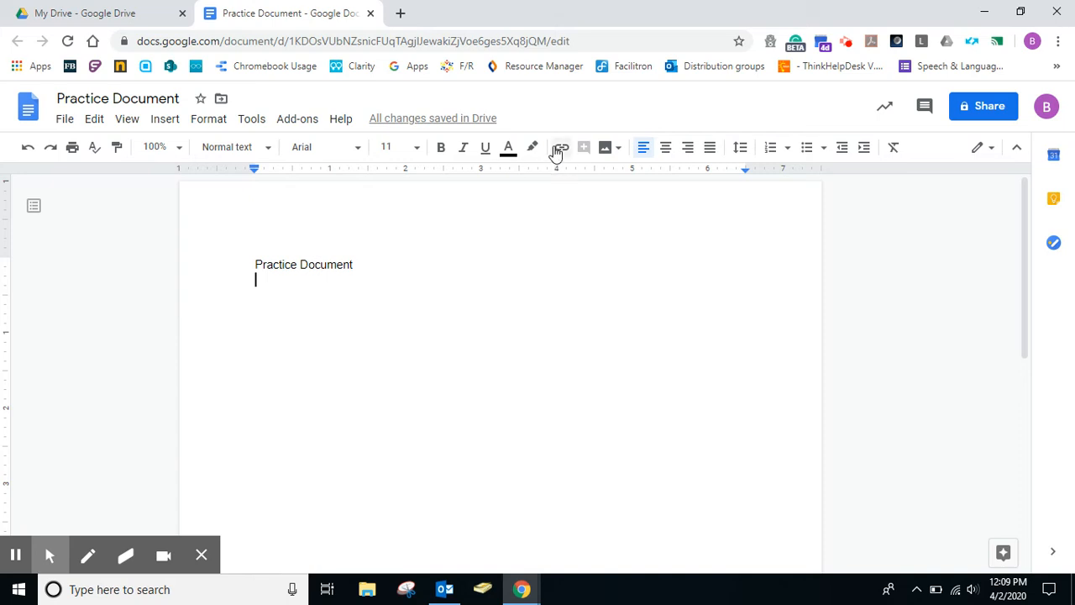
Step: Search the web for "spring" images and insert the photo of red tulips and a yellow daffodil below the first line
{"action": "left_click", "coordinate": [619, 151]}
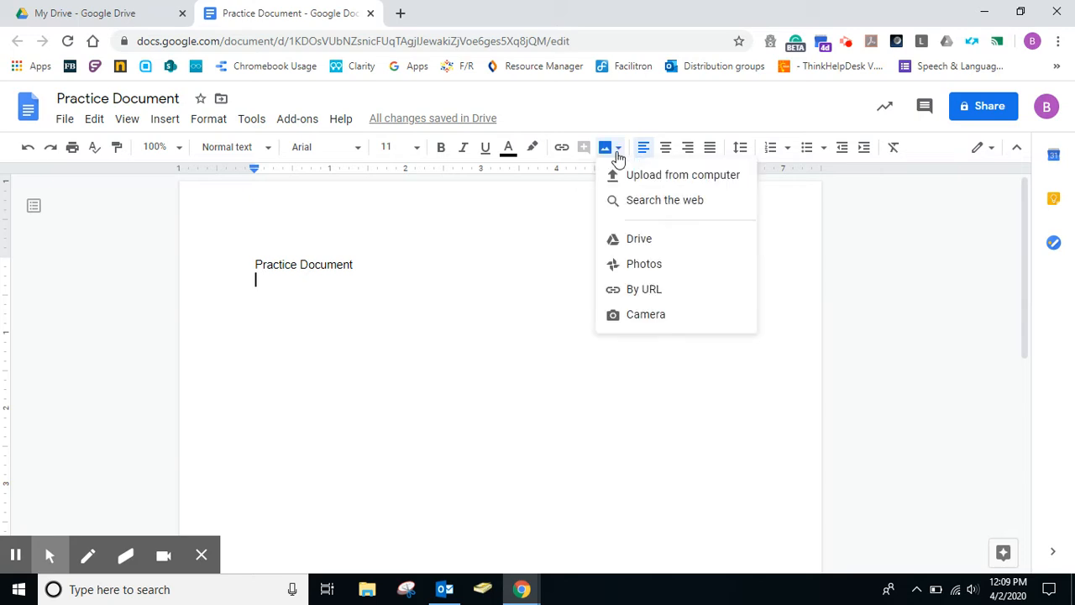
{"action": "left_click", "coordinate": [636, 202]}
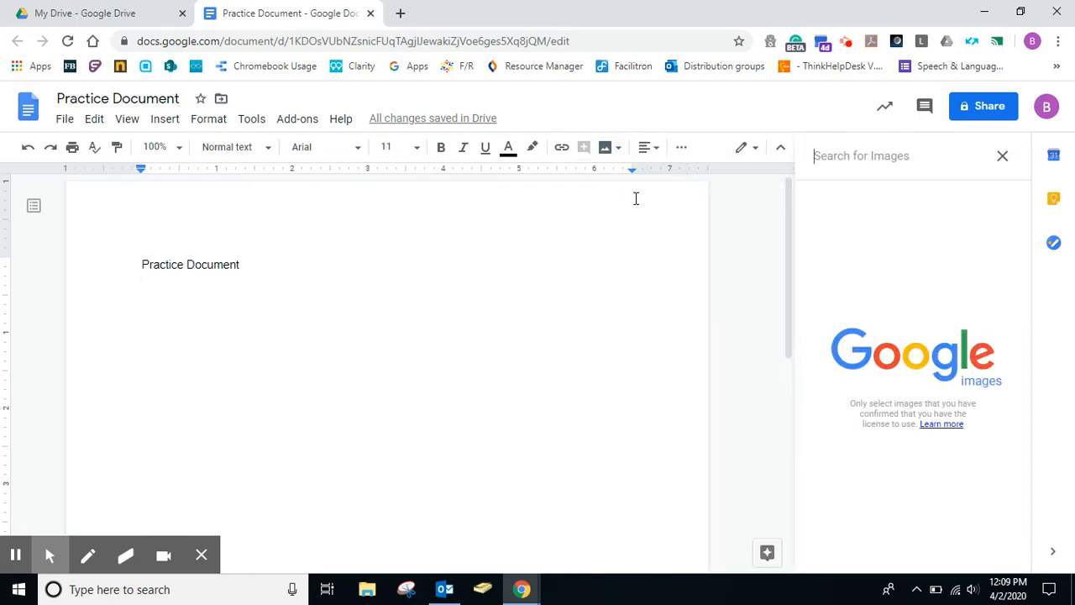
{"action": "type", "text": "spring"}
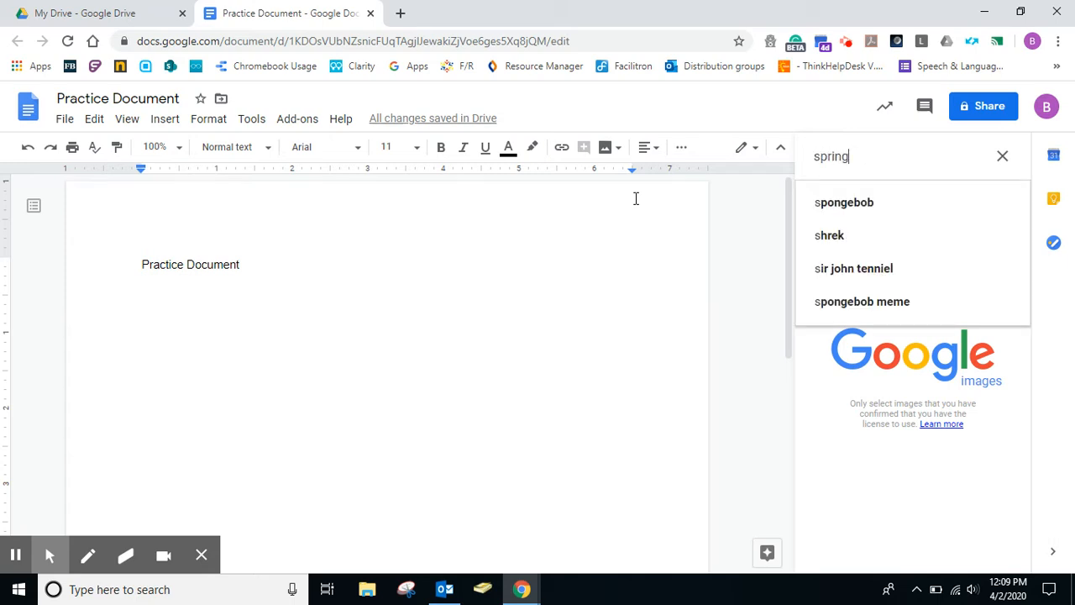
{"action": "key", "text": "Return"}
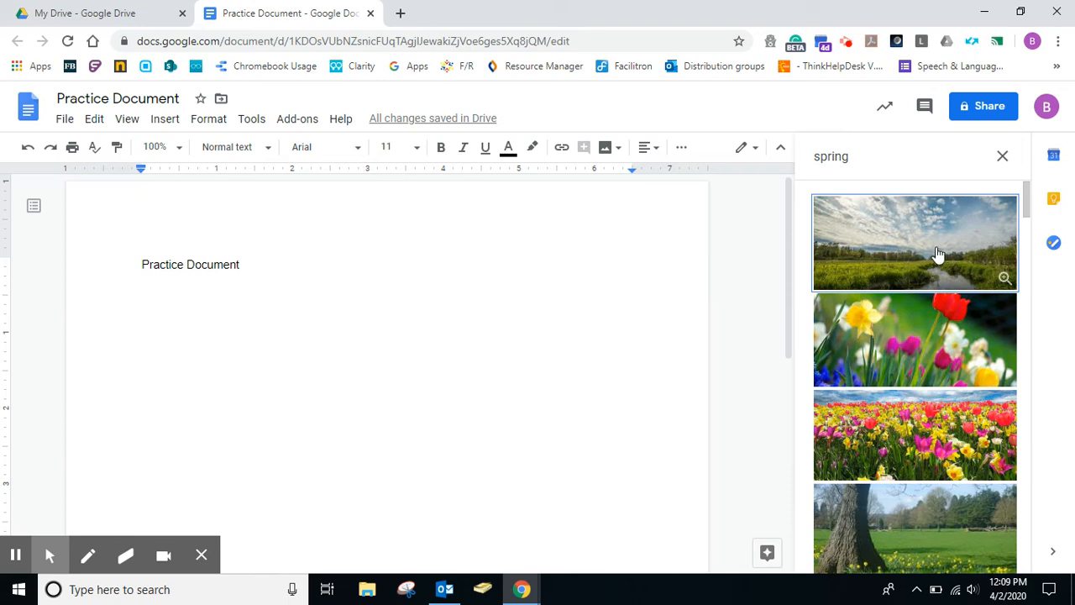
{"action": "left_click_drag", "start_coordinate": [936, 258], "coordinate": [228, 307]}
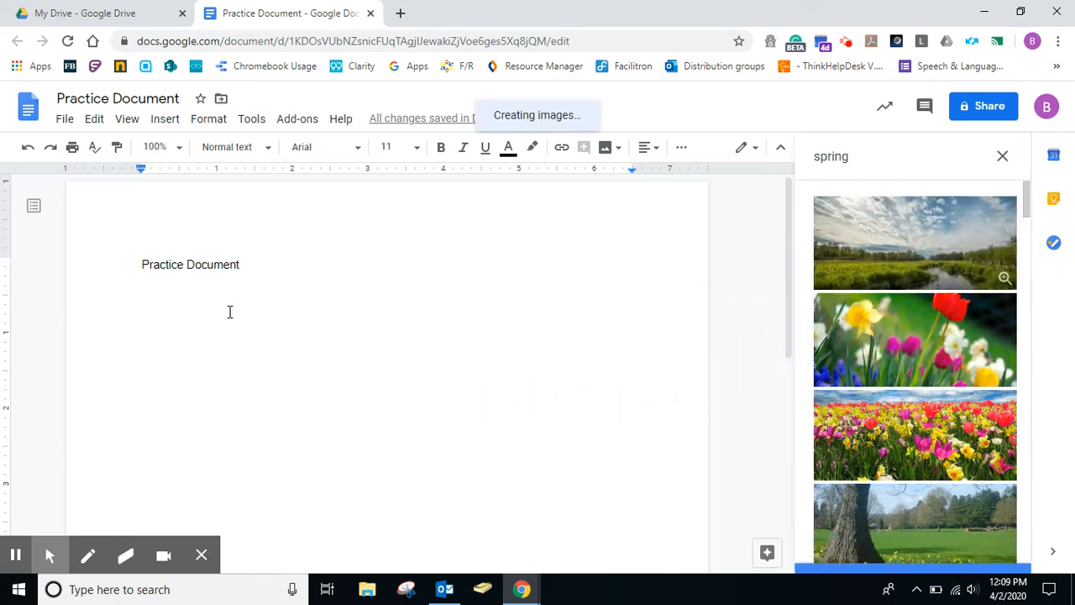
{"action": "left_click", "coordinate": [884, 345]}
{"action": "left_click", "coordinate": [986, 555]}
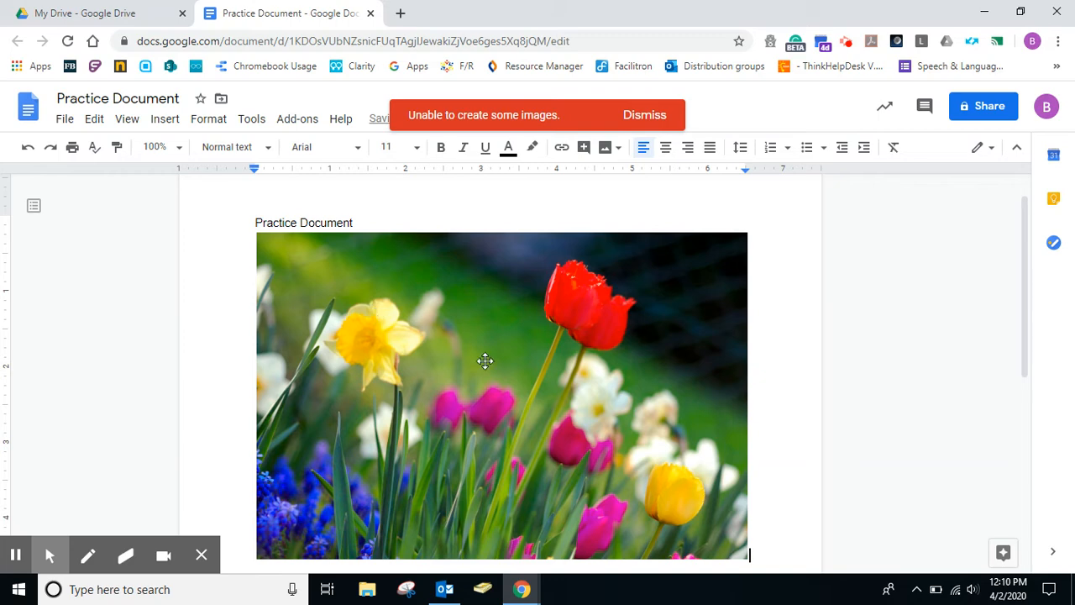
{"action": "left_click", "coordinate": [638, 117]}
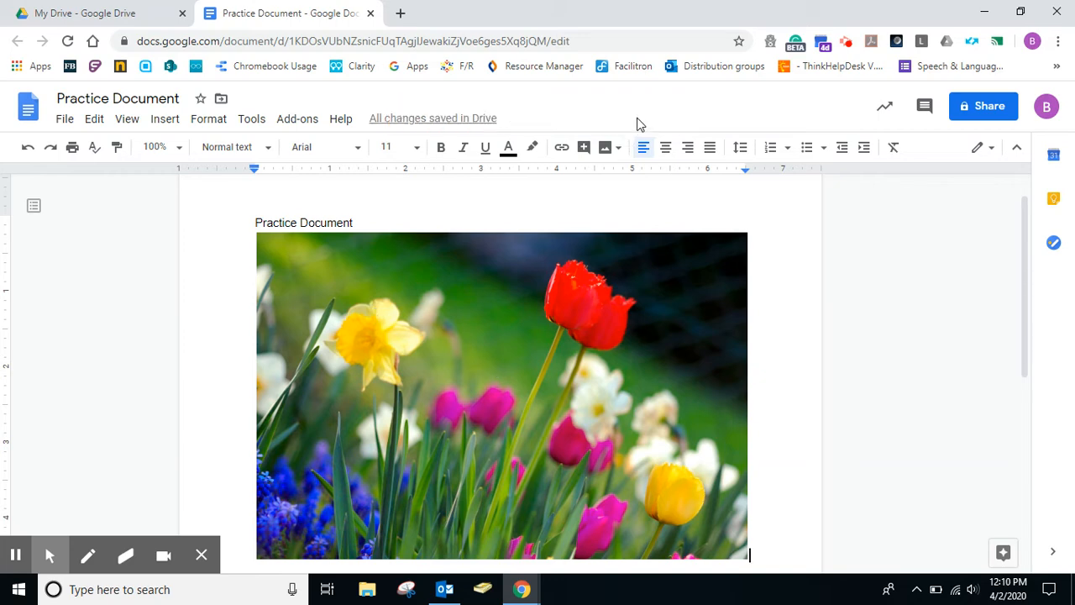
Step: Take a photo with the camera and insert it below the flower picture
{"action": "left_click", "coordinate": [607, 147]}
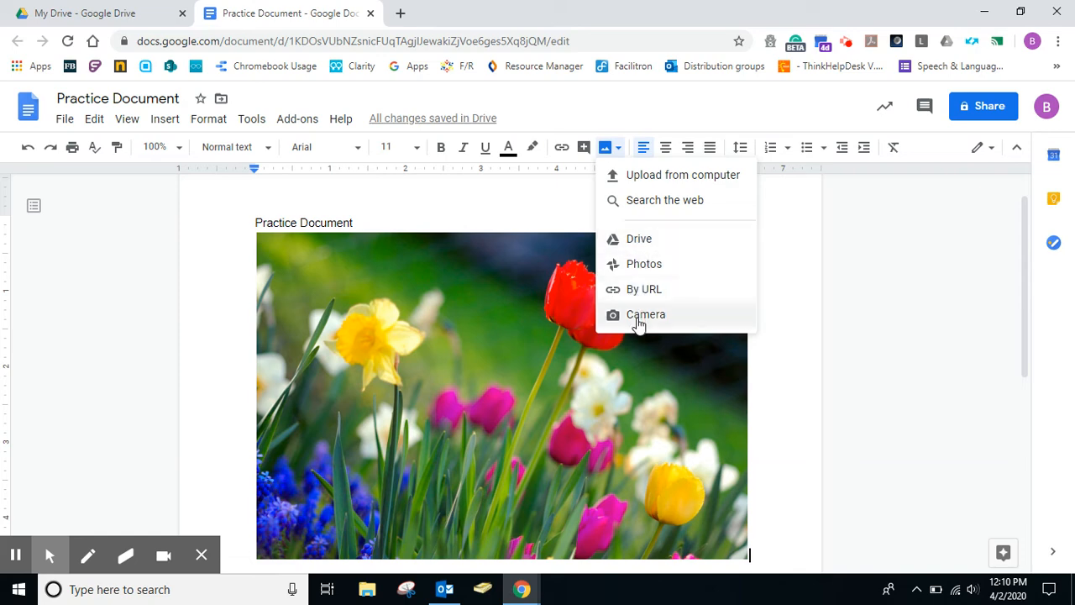
{"action": "left_click", "coordinate": [640, 315]}
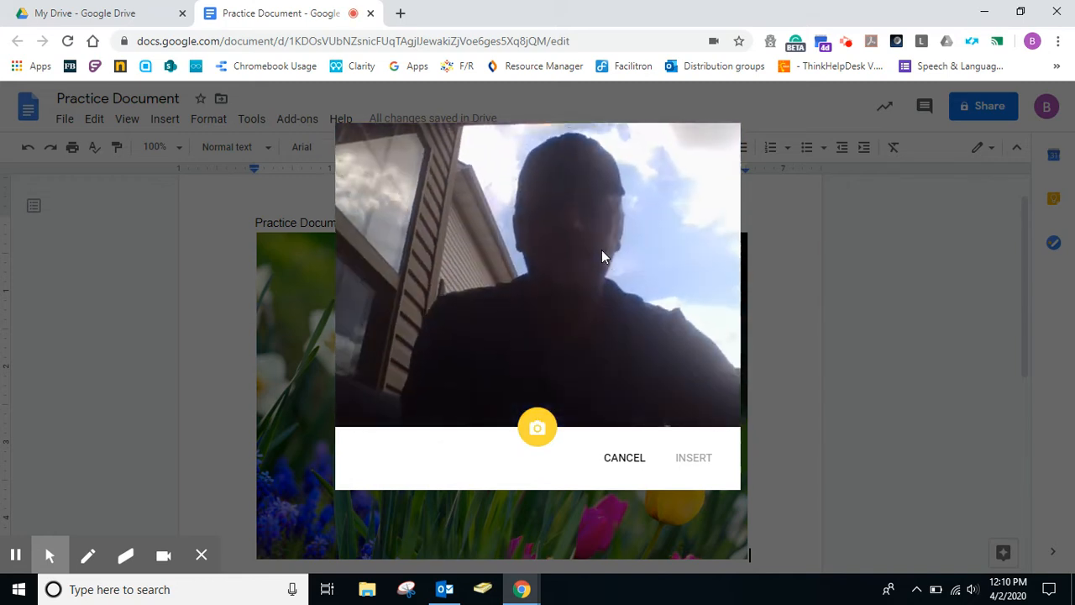
{"action": "left_click", "coordinate": [541, 431]}
{"action": "left_click", "coordinate": [692, 458]}
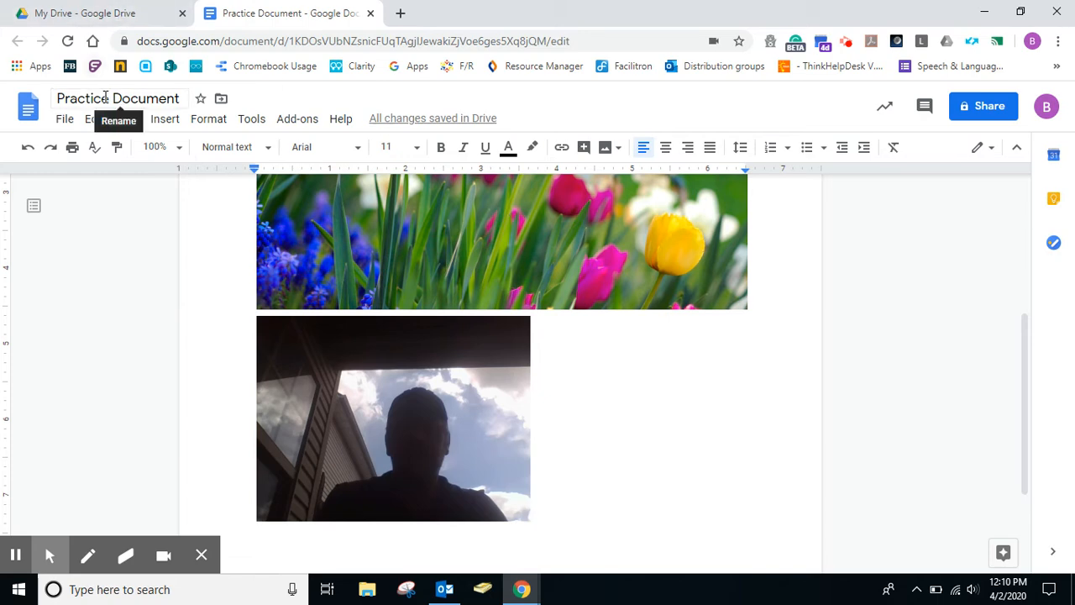
Step: Start a new drawing for insertion after the camera photo
{"action": "left_click", "coordinate": [118, 126]}
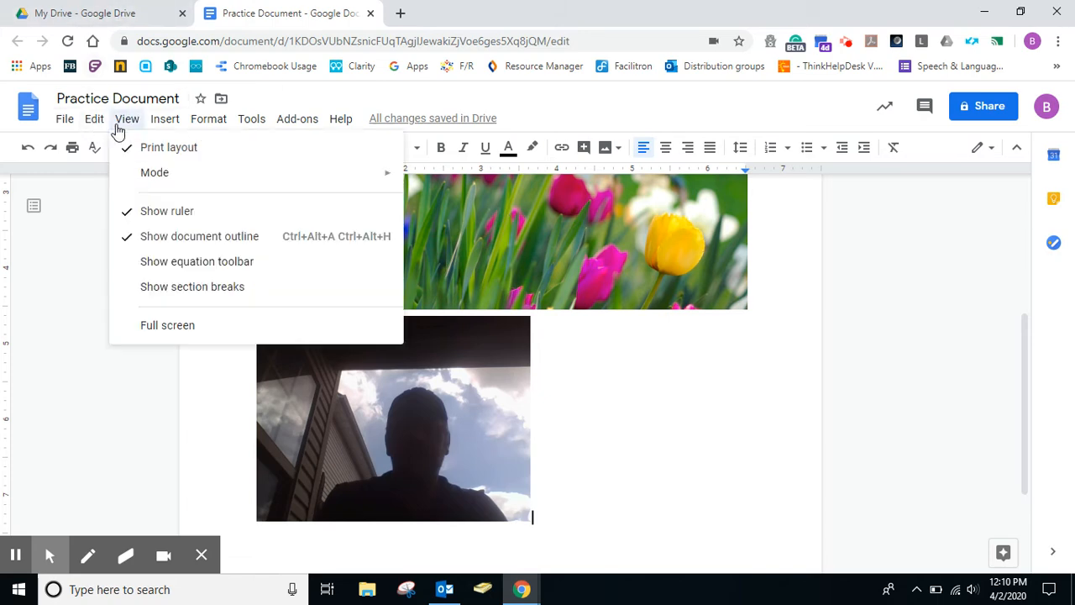
{"action": "mouse_move", "coordinate": [156, 130]}
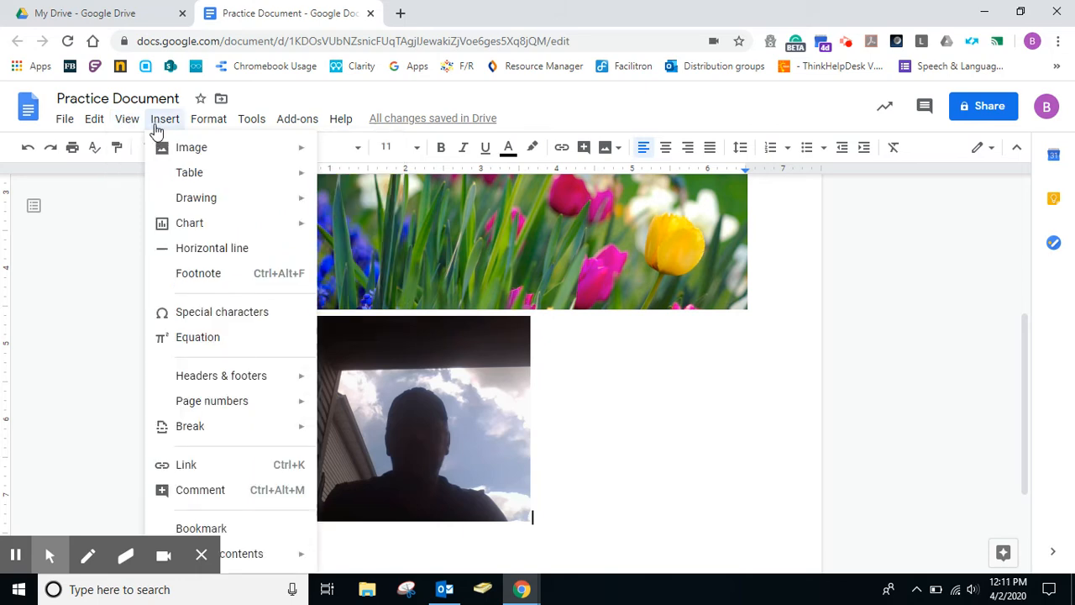
{"action": "mouse_move", "coordinate": [182, 155]}
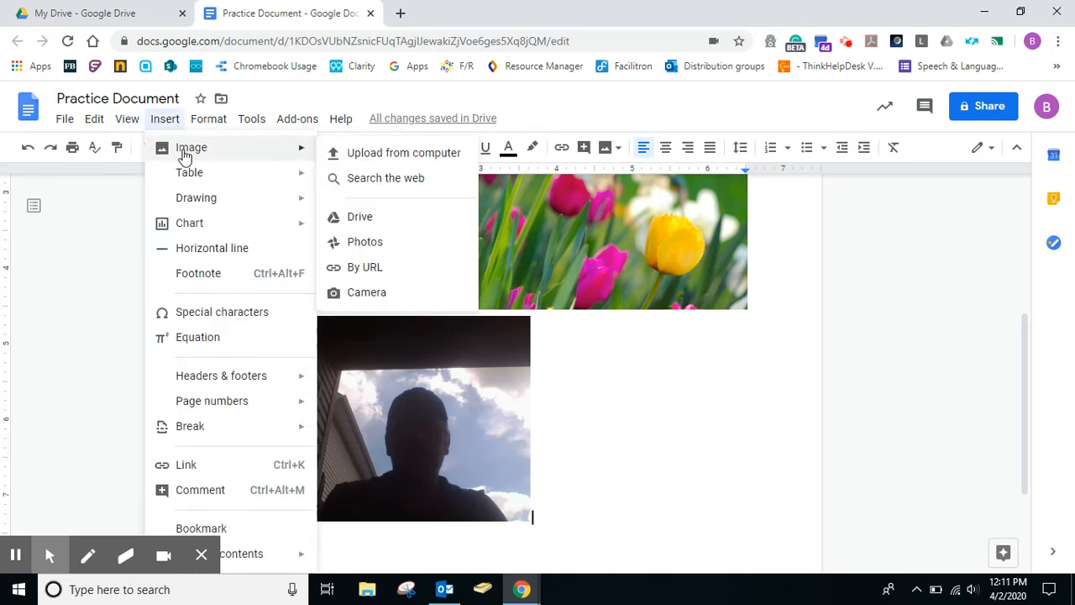
{"action": "mouse_move", "coordinate": [191, 179]}
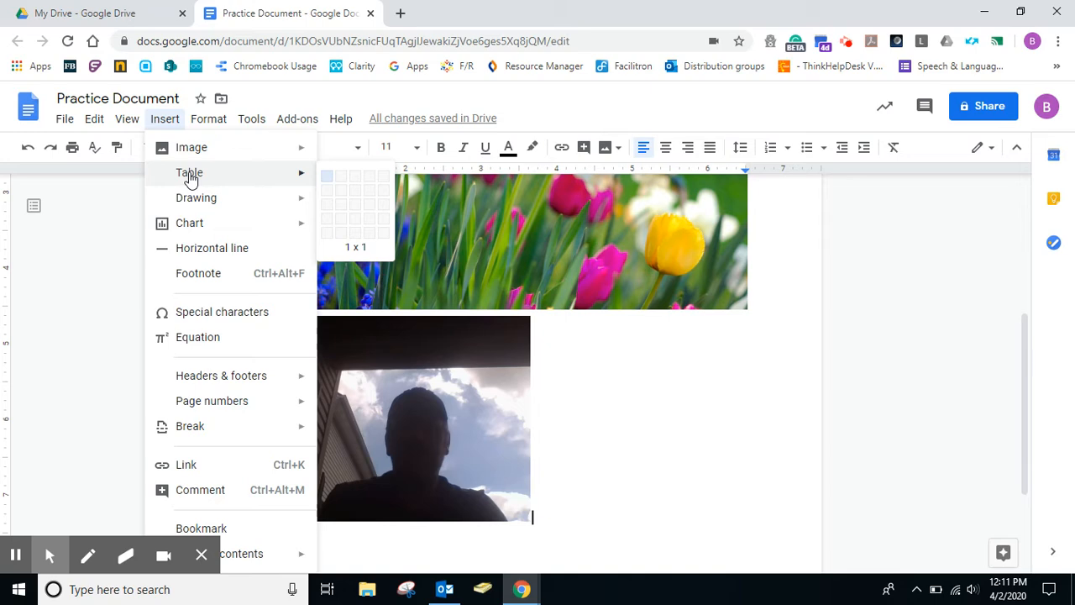
{"action": "mouse_move", "coordinate": [199, 206]}
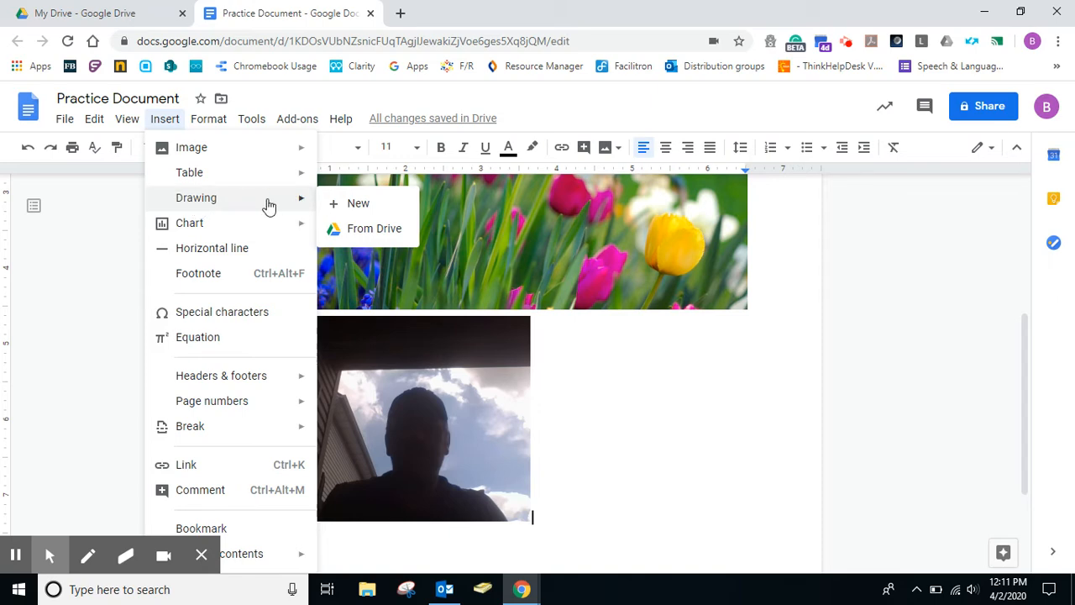
{"action": "left_click", "coordinate": [351, 206]}
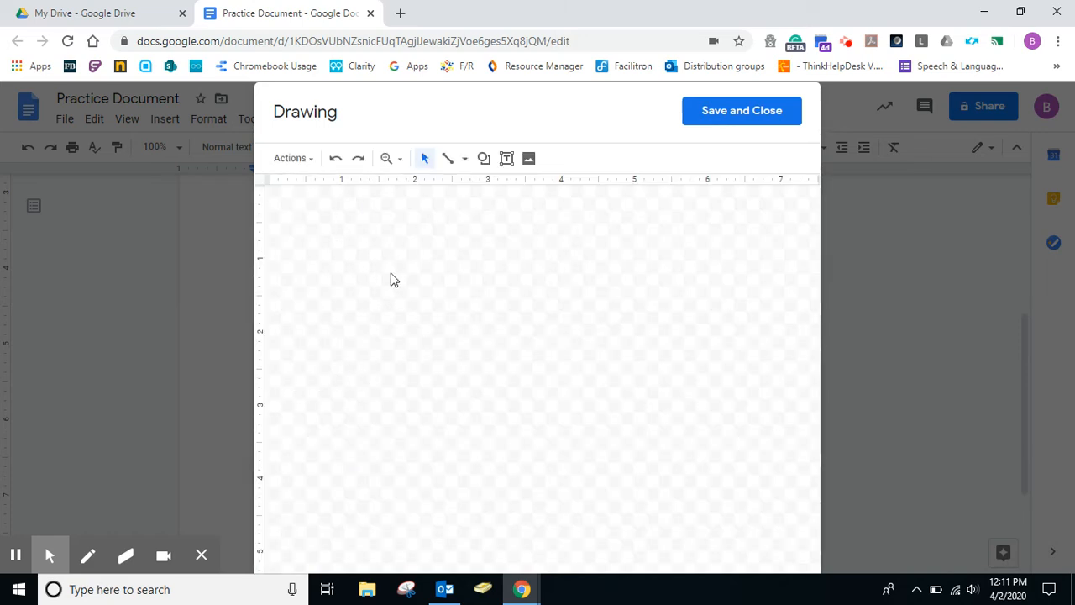
Step: Add a text box about 2 inches wide in the upper part of the drawing, reading "Hello Everyone!"
{"action": "left_click", "coordinate": [506, 158]}
{"action": "left_click_drag", "start_coordinate": [334, 261], "coordinate": [479, 280]}
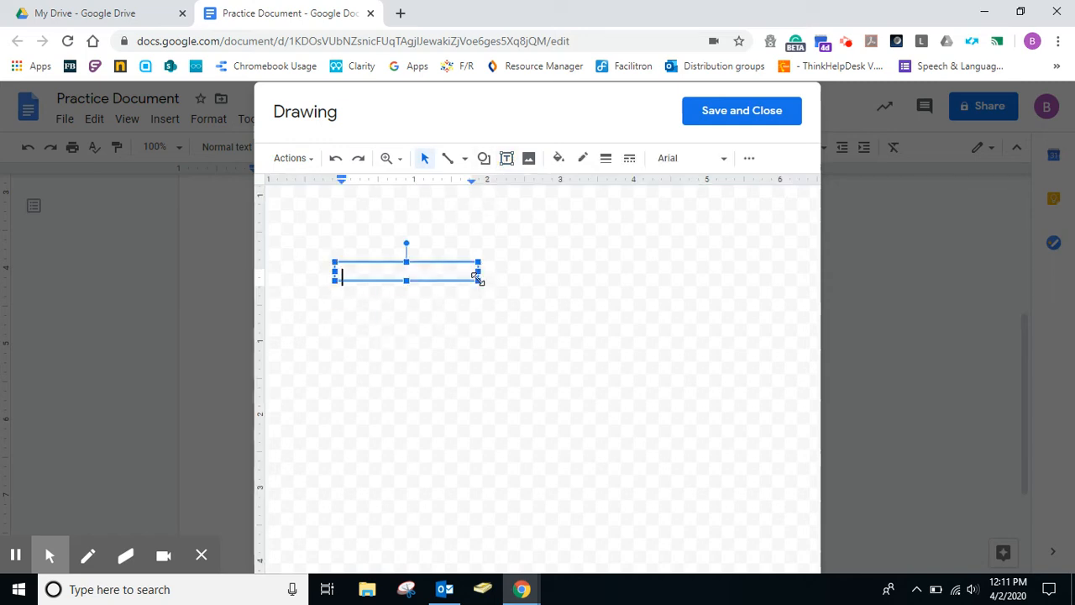
{"action": "type", "text": "Hello "}
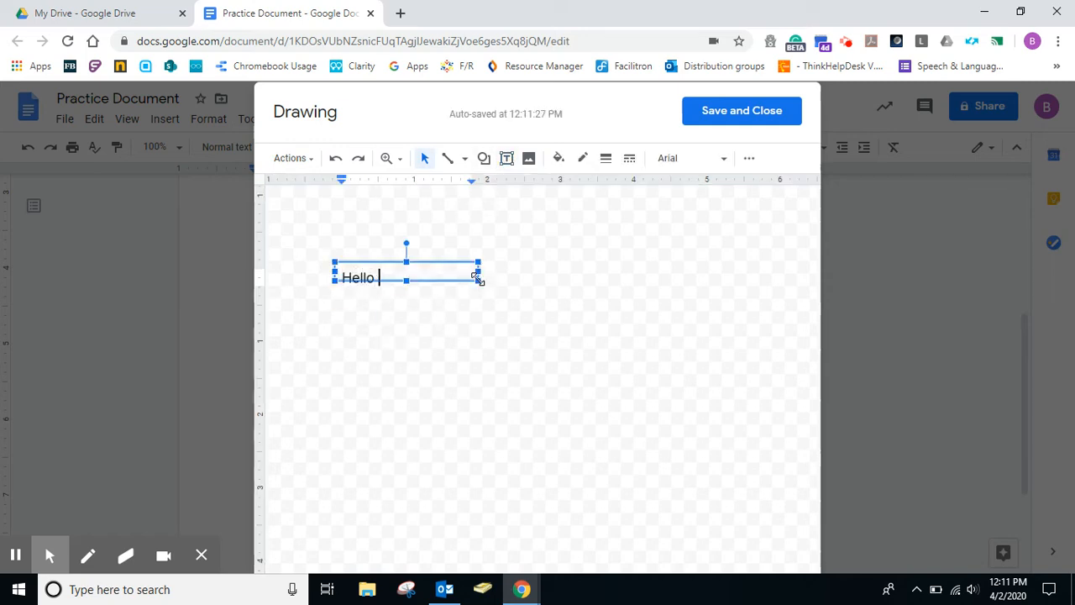
{"action": "type", "text": "Everyone!"}
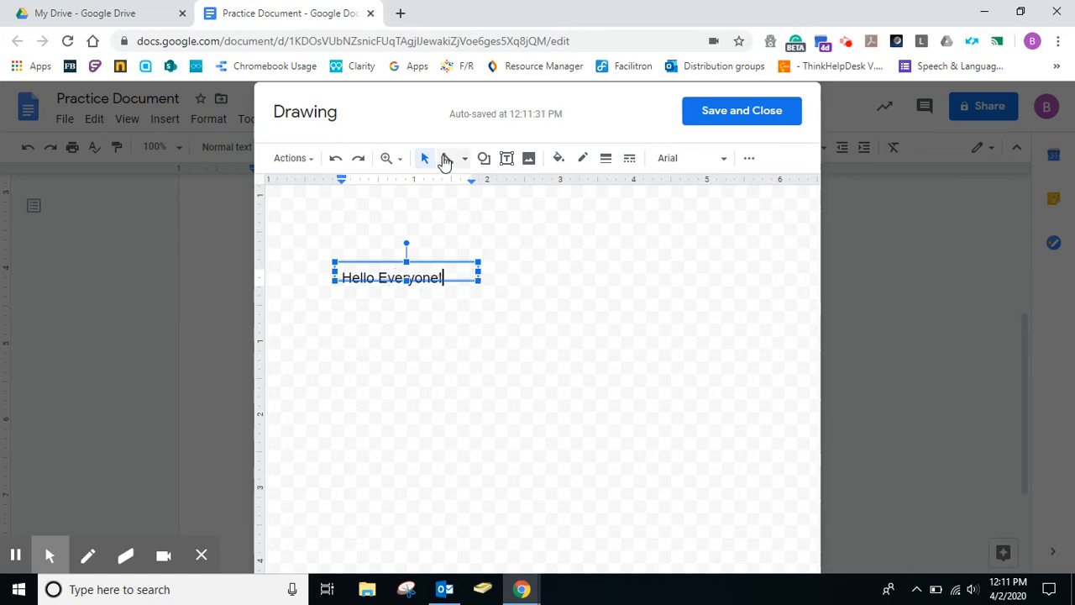
Step: Draw a straight diagonal line from the end of "Hello Everyone!" about 1.5 inches across and 0.7 inch down
{"action": "left_click", "coordinate": [446, 159]}
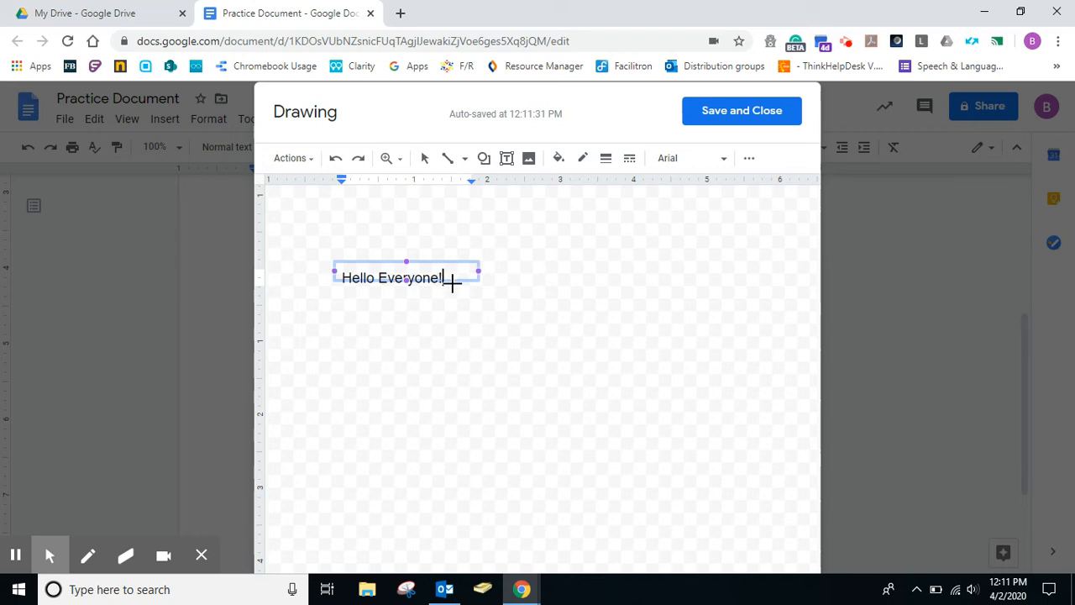
{"action": "left_click_drag", "start_coordinate": [454, 285], "coordinate": [560, 336]}
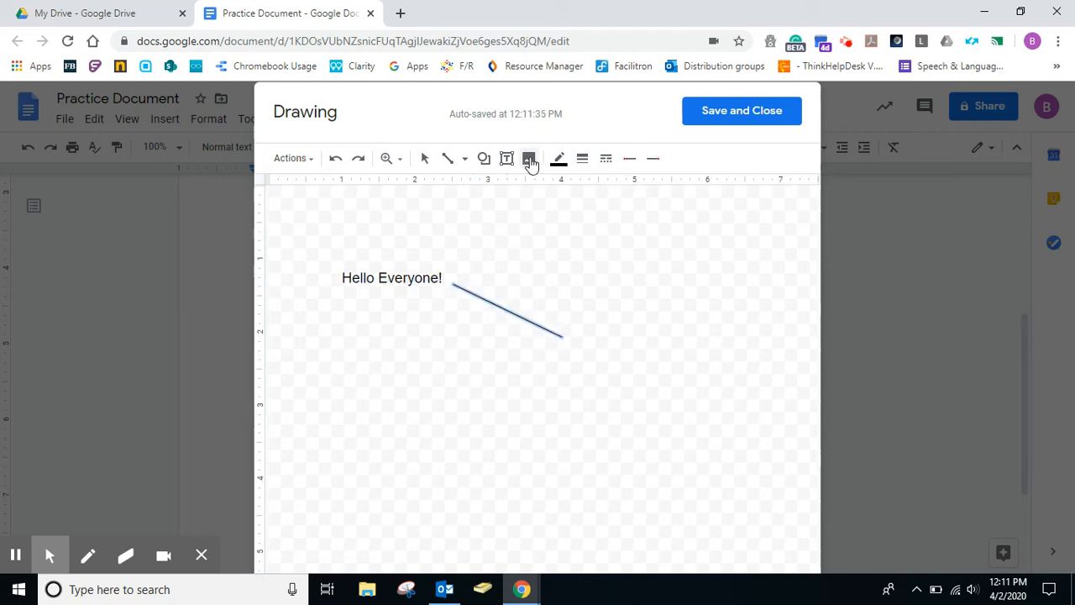
{"action": "left_click", "coordinate": [529, 159]}
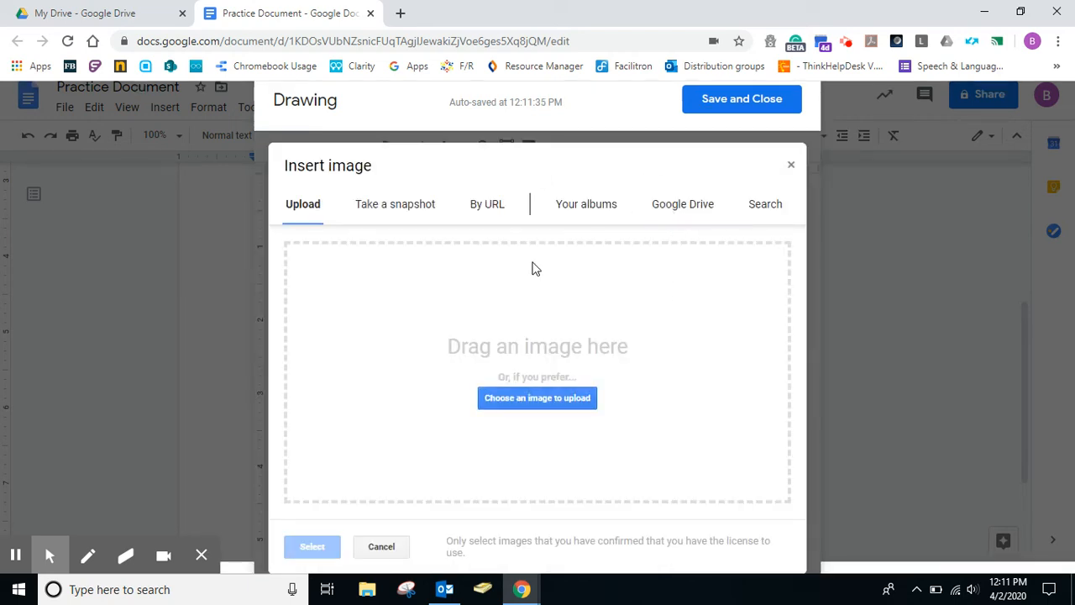
{"action": "left_click", "coordinate": [791, 166]}
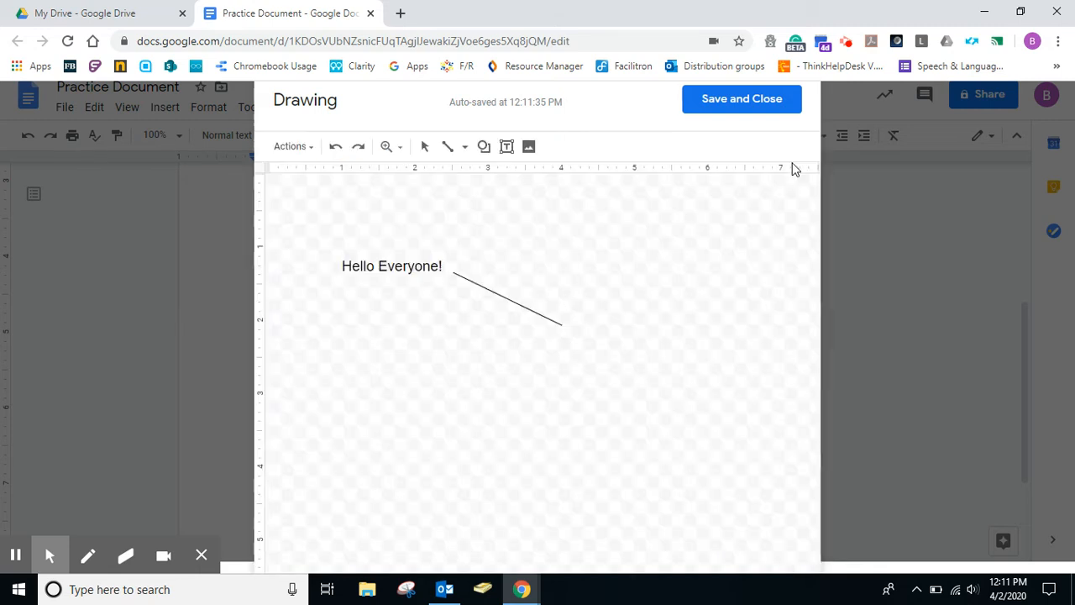
Step: Draw a right-pointing block arrow about 1.8 inches wide and 0.5 inch tall beside the line's lower end
{"action": "left_click", "coordinate": [484, 147]}
{"action": "mouse_move", "coordinate": [516, 206]}
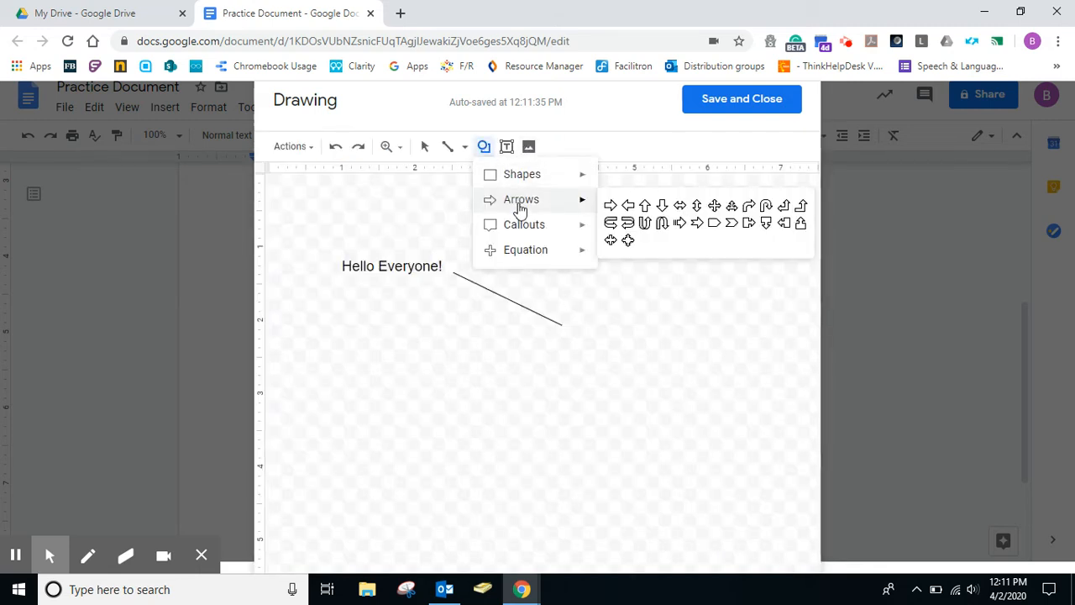
{"action": "left_click", "coordinate": [610, 207]}
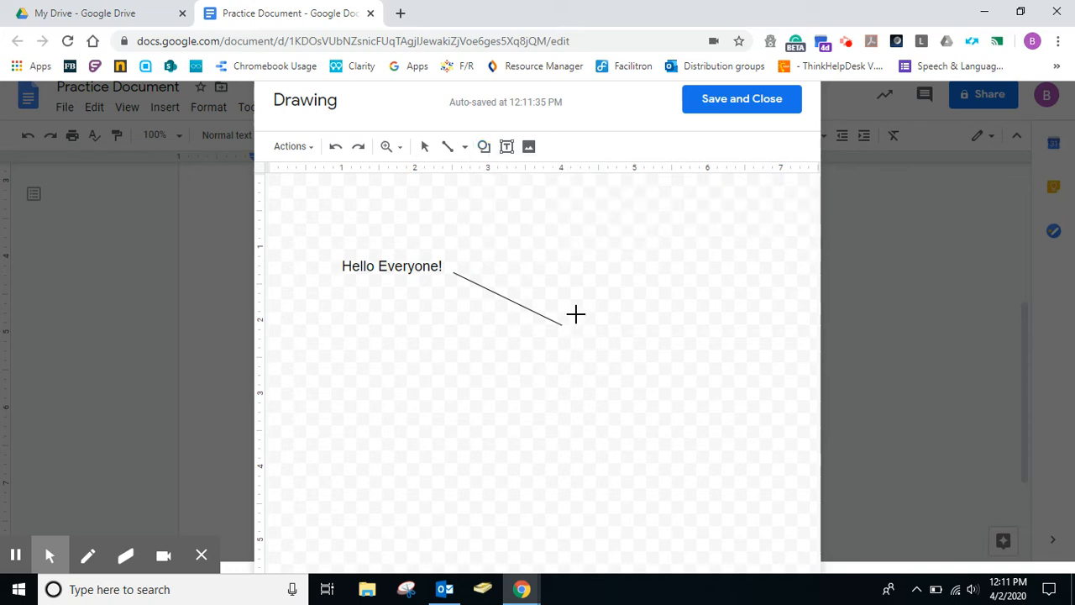
{"action": "left_click_drag", "start_coordinate": [576, 312], "coordinate": [704, 348]}
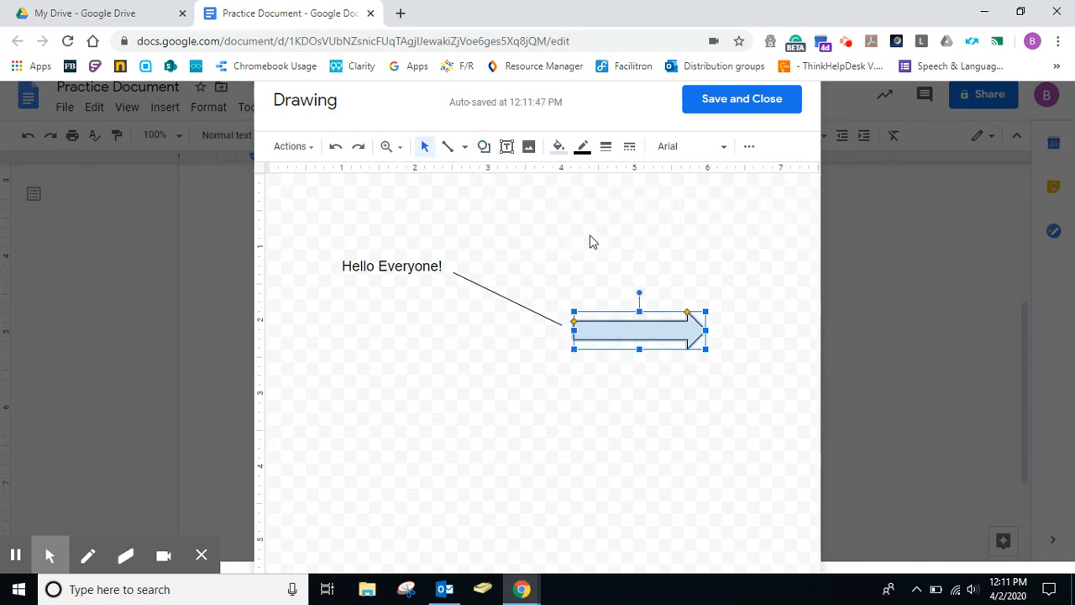
Step: Add word art reading "Welcome!" to the drawing and save the drawing into the document
{"action": "left_click", "coordinate": [291, 148]}
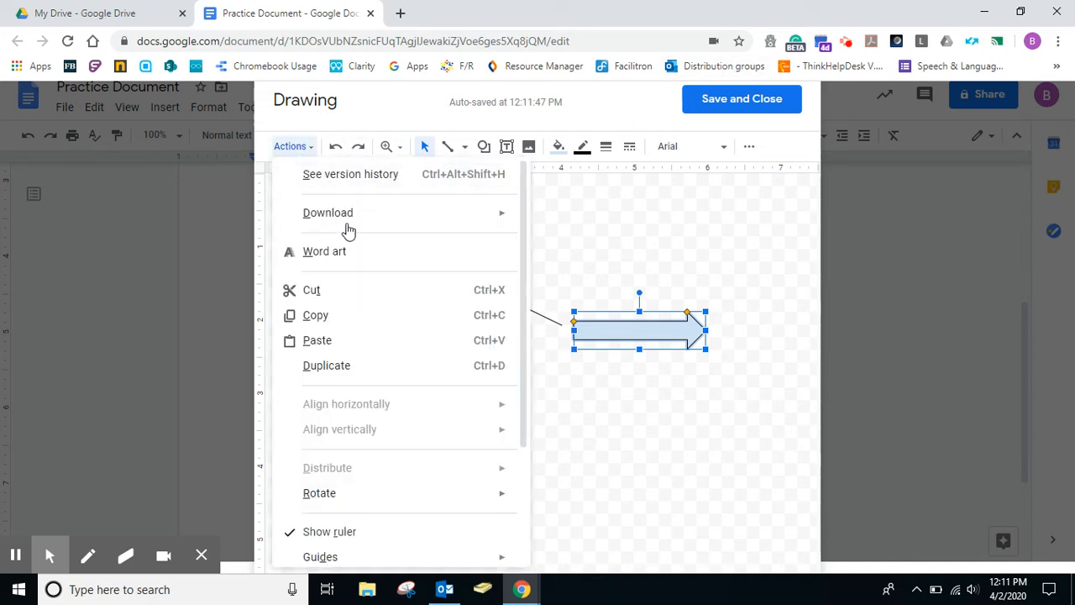
{"action": "left_click", "coordinate": [329, 250]}
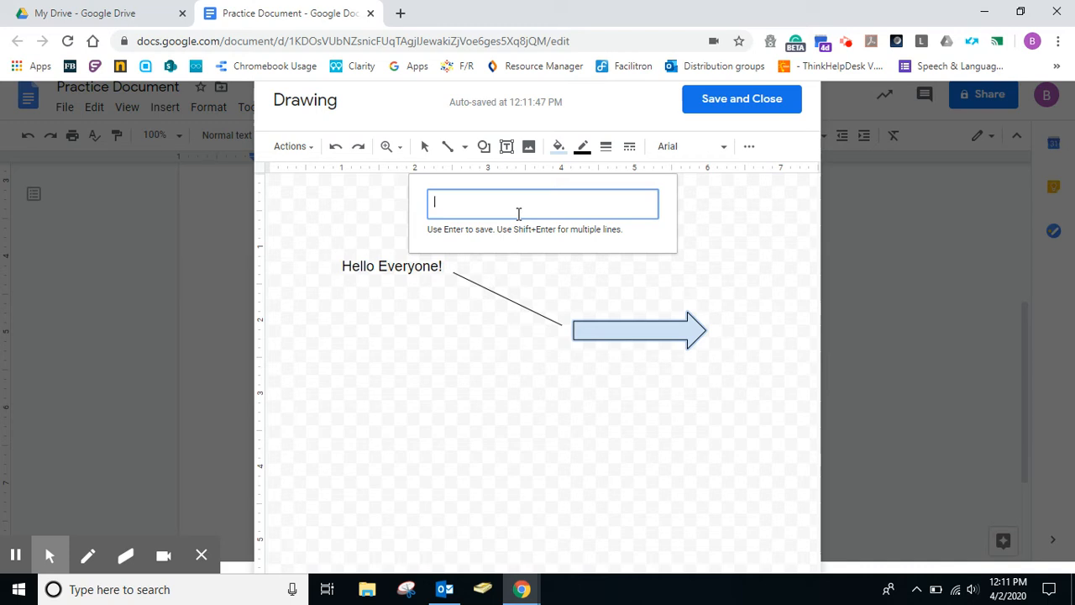
{"action": "type", "text": "Welcome!"}
{"action": "key", "text": "Return"}
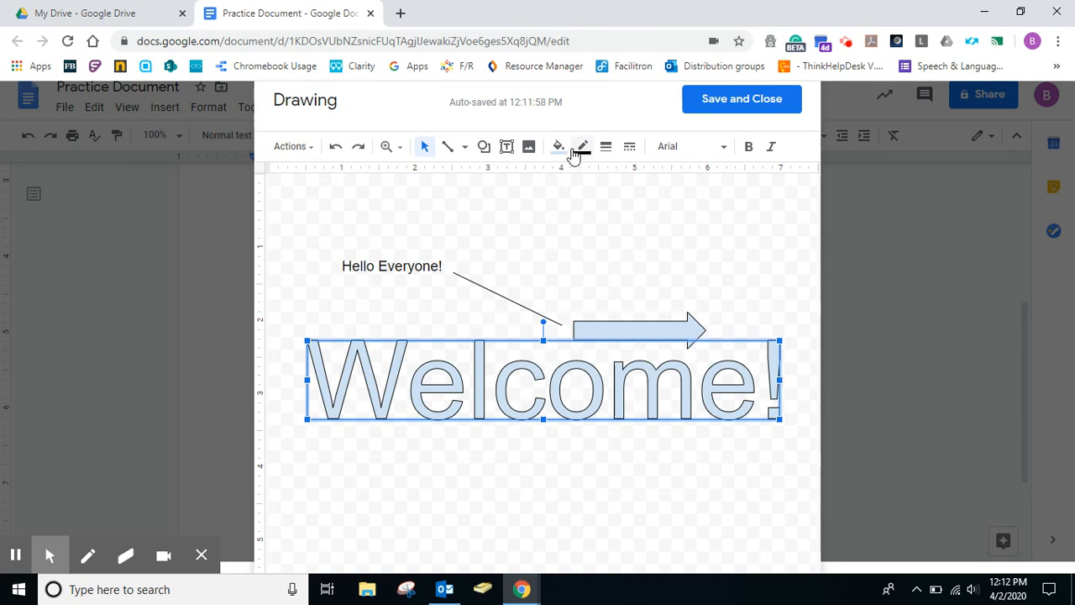
{"action": "left_click", "coordinate": [735, 101]}
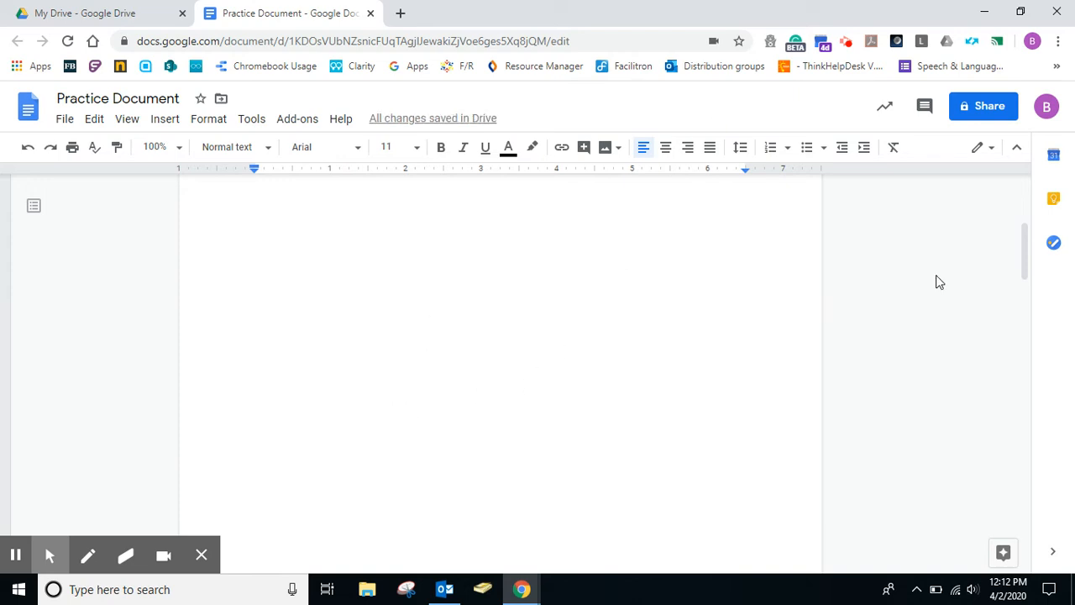
Step: Shrink the inserted drawing proportionally to about 3 inches wide
{"action": "left_click_drag", "start_coordinate": [1026, 250], "coordinate": [979, 458]}
{"action": "left_click", "coordinate": [738, 514]}
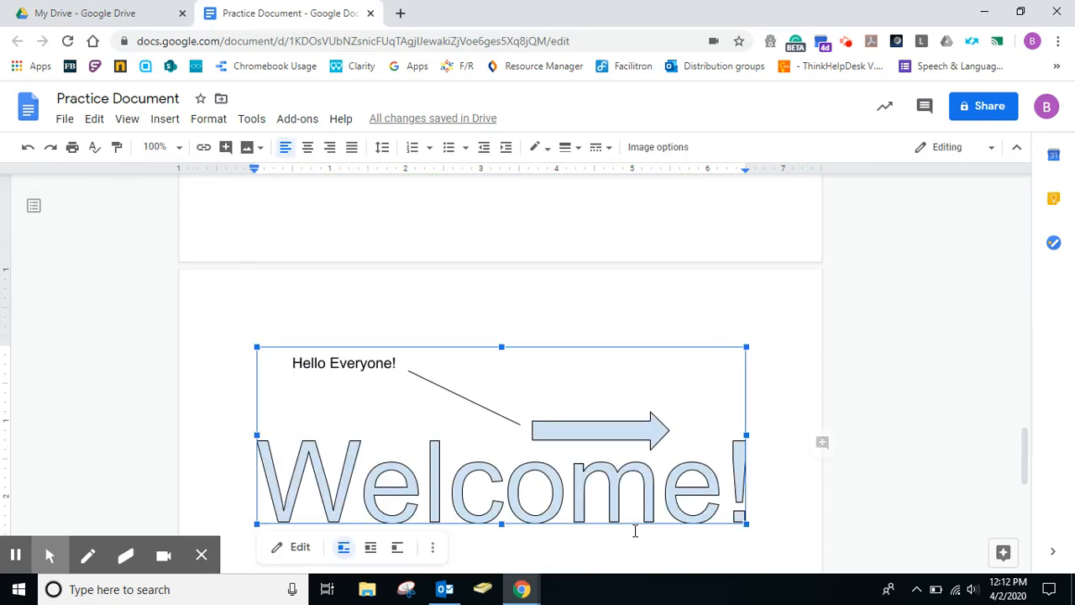
{"action": "left_click_drag", "start_coordinate": [742, 524], "coordinate": [481, 434]}
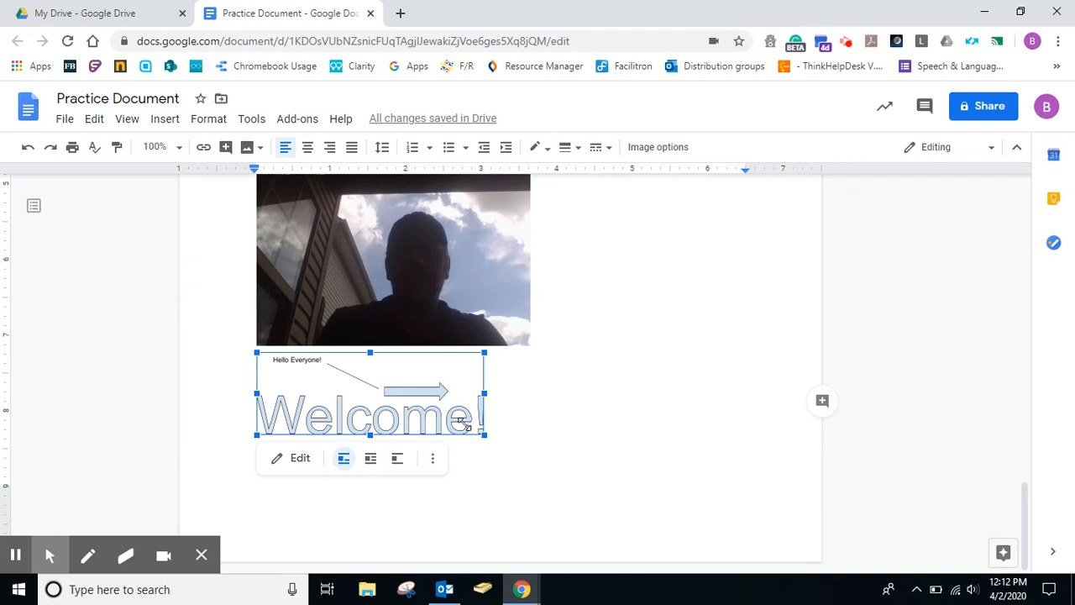
Step: Dictate a passage with Voice typing directly after the drawing, beginning "If I click on the microphone then you can see the words"
{"action": "left_click", "coordinate": [164, 119]}
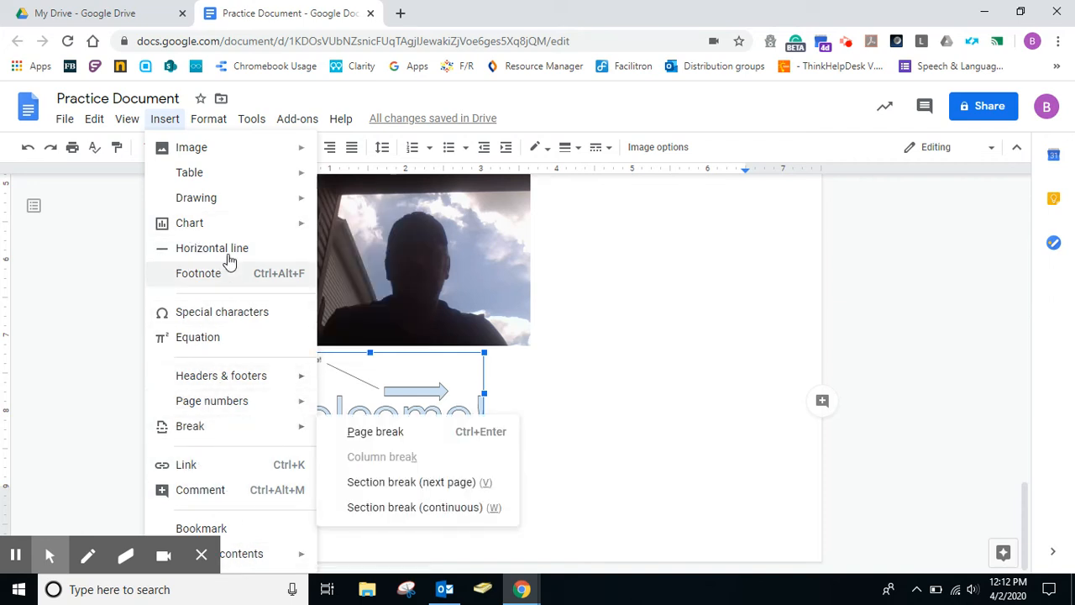
{"action": "mouse_move", "coordinate": [203, 121]}
{"action": "mouse_move", "coordinate": [250, 125]}
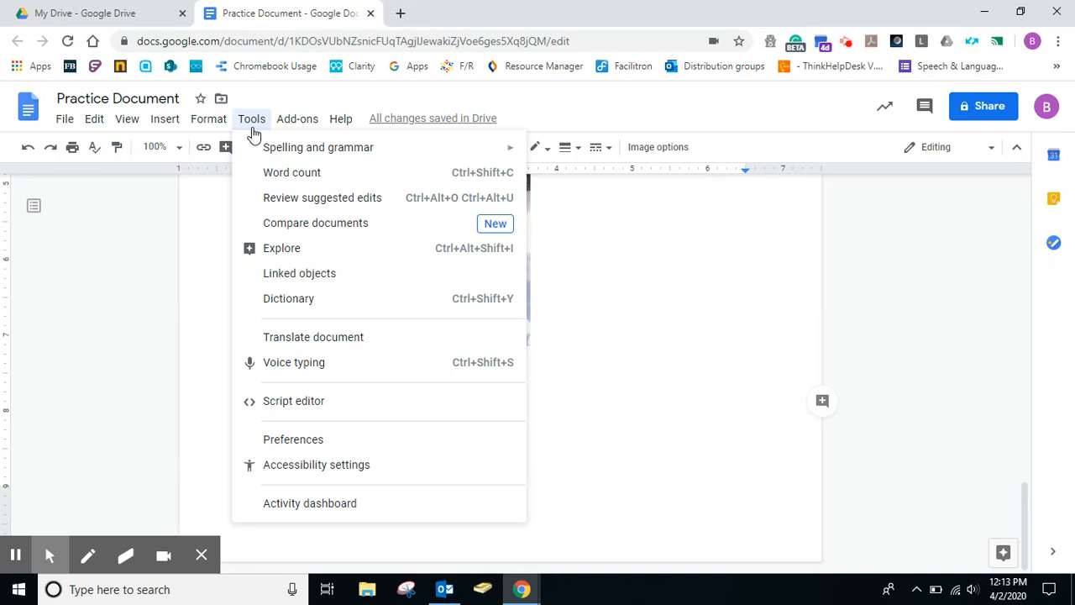
{"action": "left_click", "coordinate": [306, 370]}
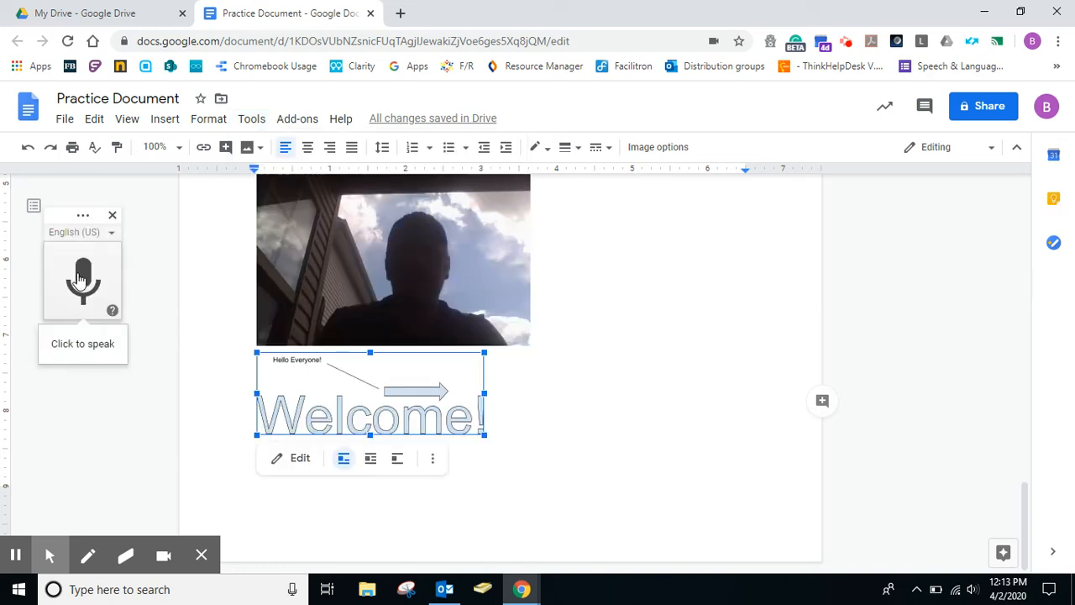
{"action": "left_click", "coordinate": [572, 406]}
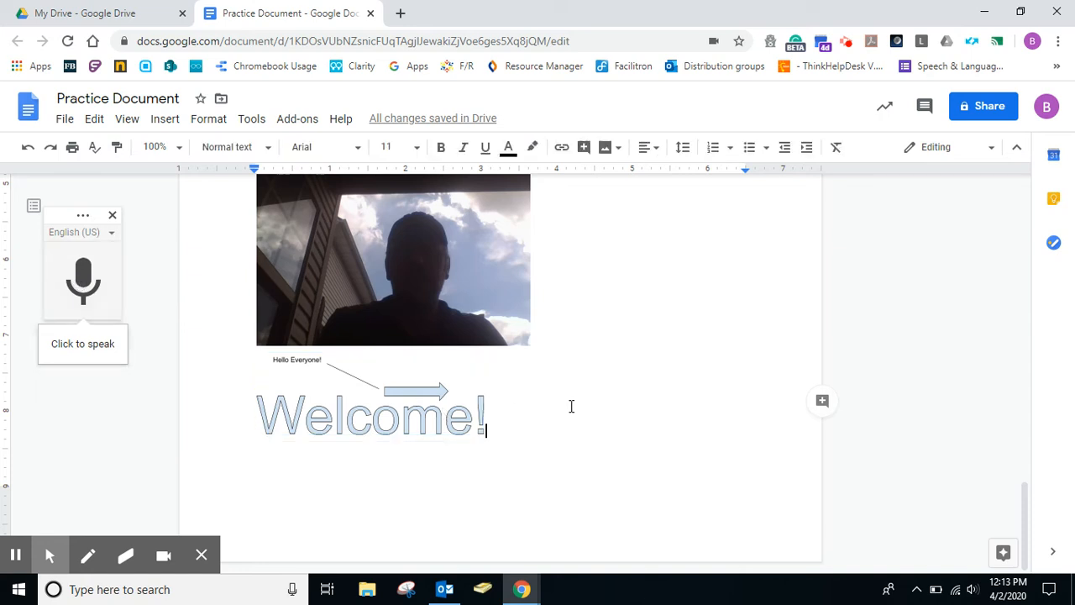
{"action": "left_click", "coordinate": [88, 290]}
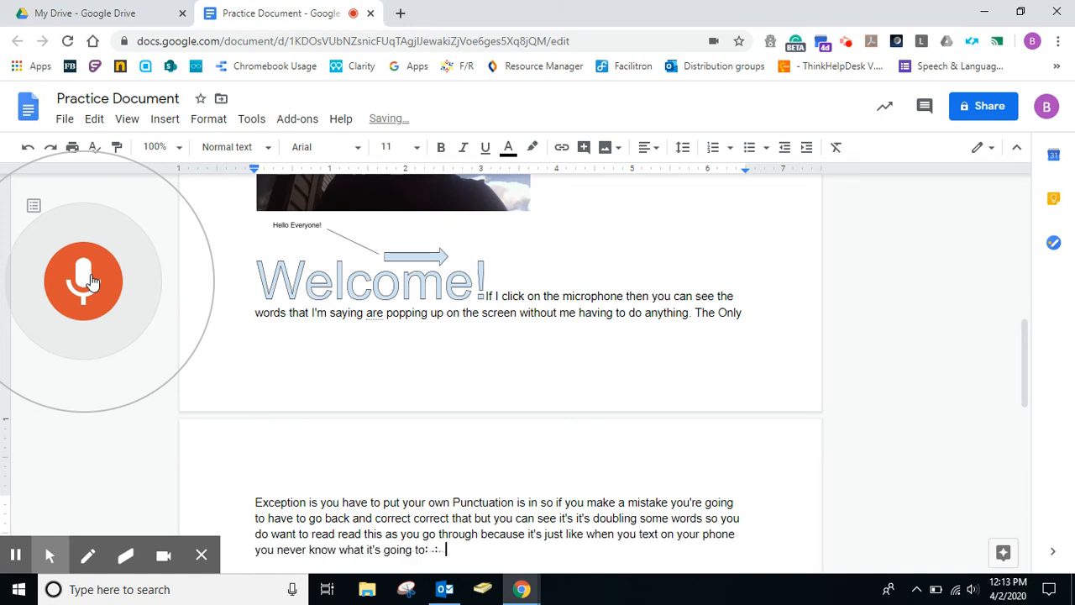
{"action": "left_click", "coordinate": [93, 281]}
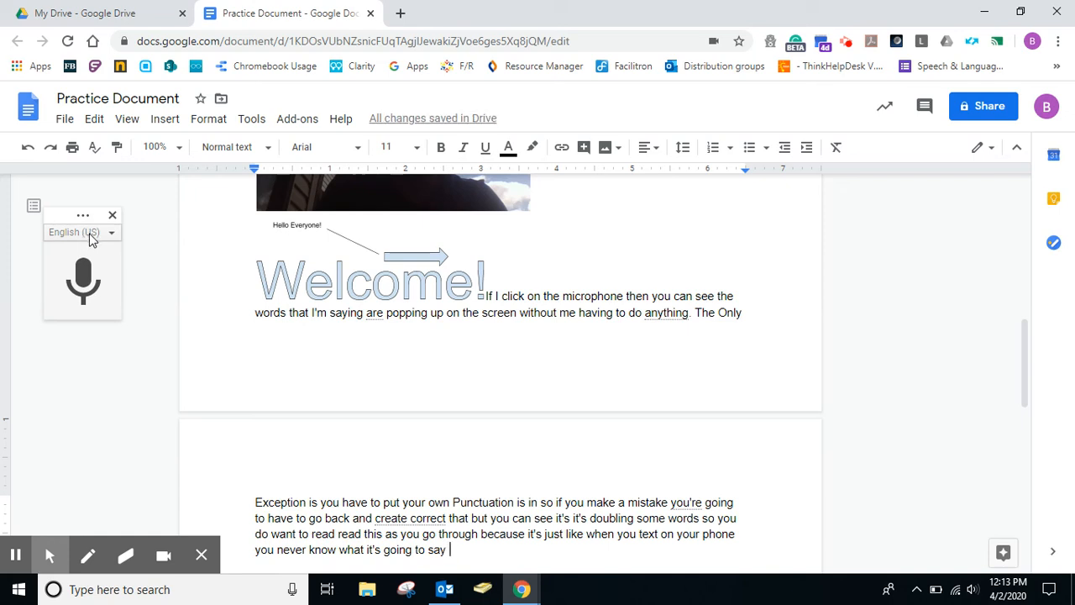
Step: Close Voice typing after checking its language list, and place the text cursor after "having" in the dictated text
{"action": "left_click", "coordinate": [110, 235]}
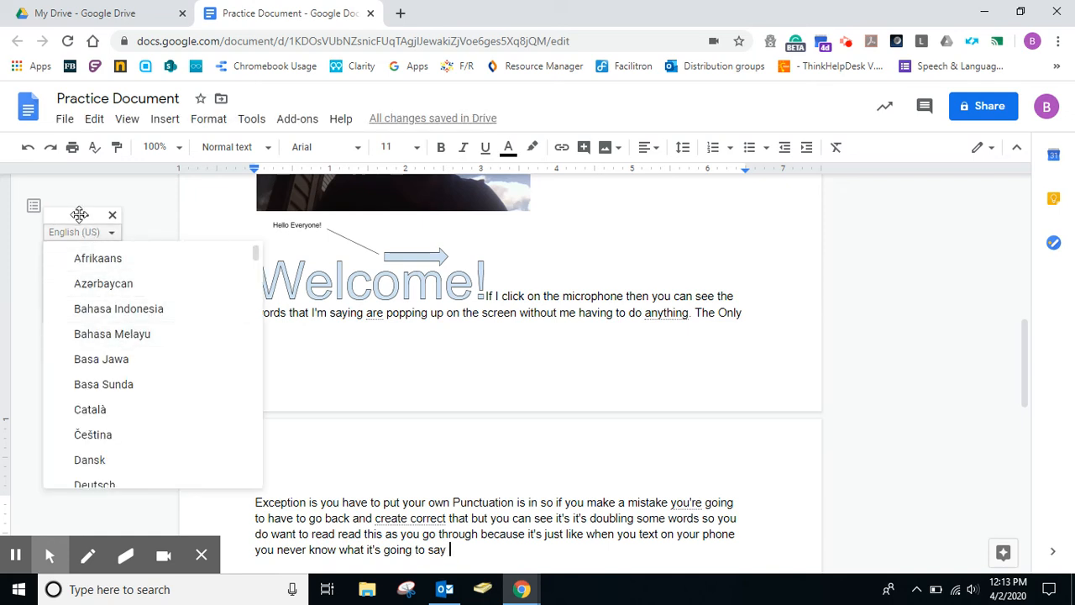
{"action": "left_click", "coordinate": [113, 215]}
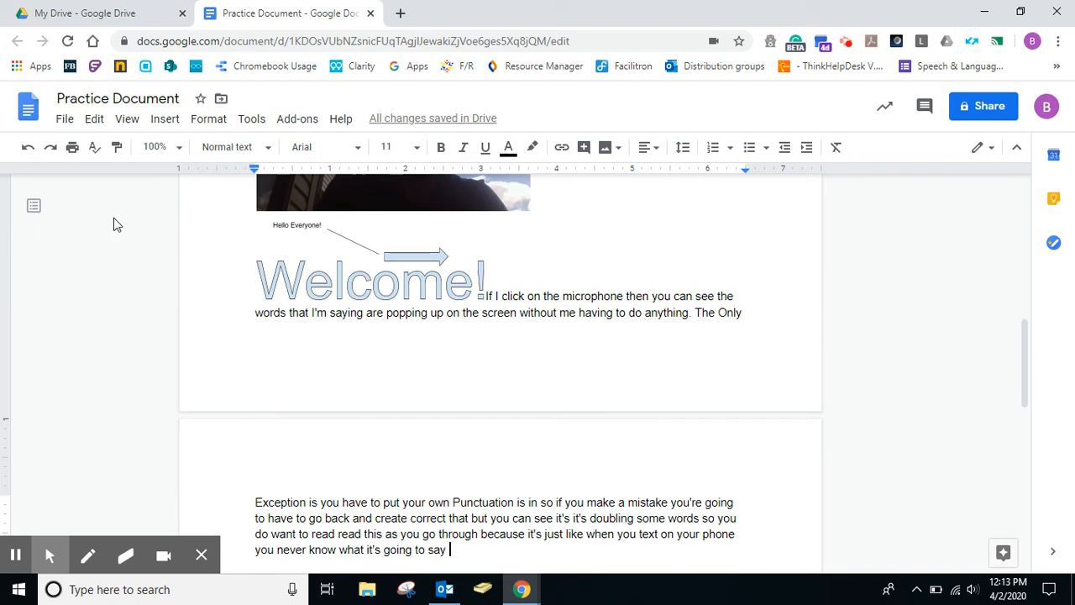
{"action": "left_click", "coordinate": [249, 119]}
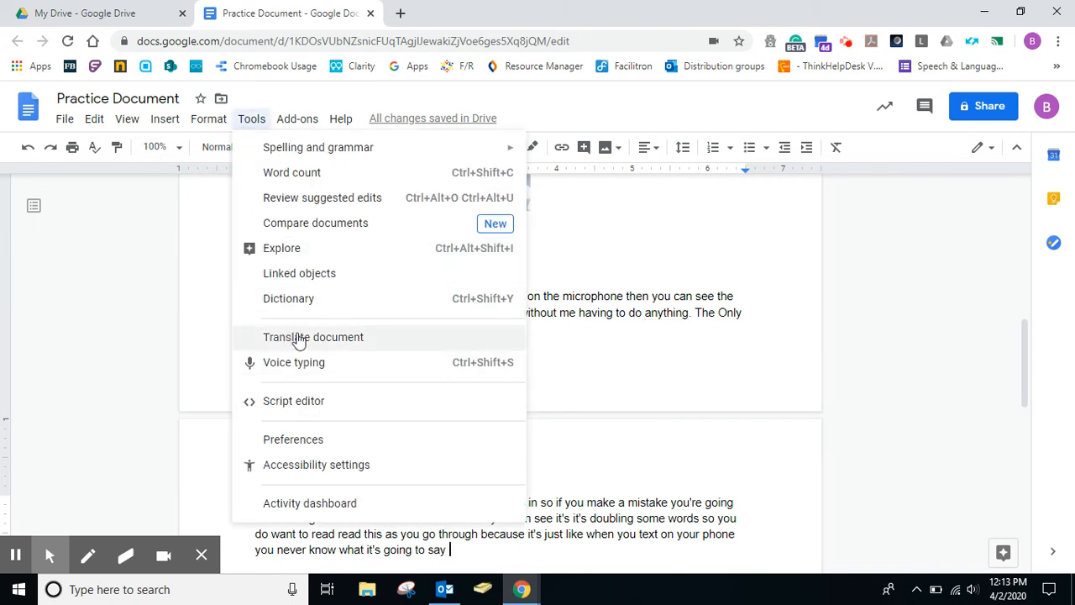
{"action": "left_click", "coordinate": [612, 358]}
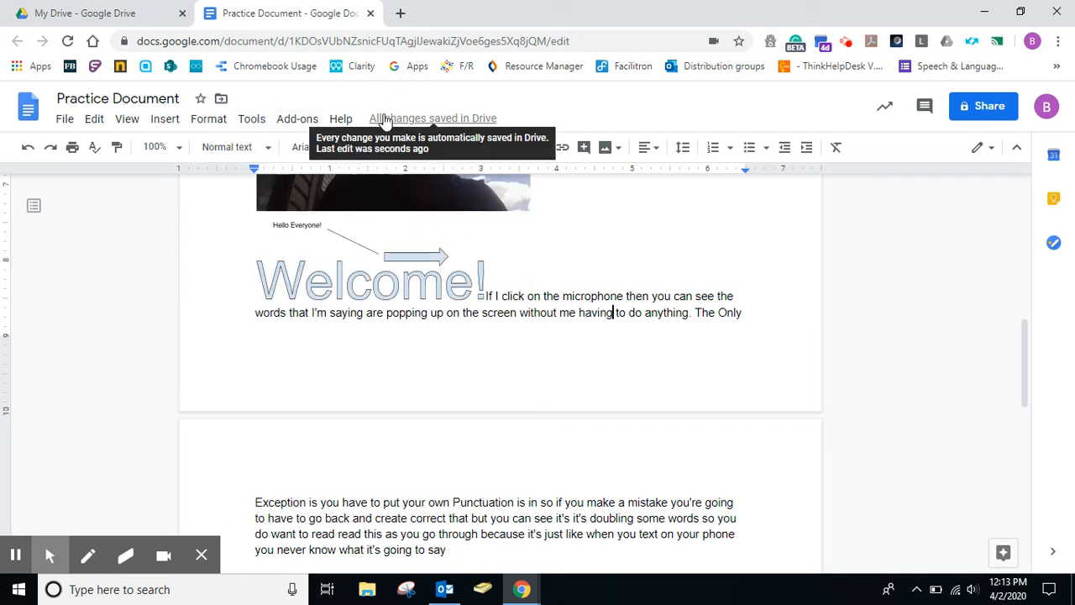
Step: Examine the document's version history, viewing the detailed earlier versions from 12:12 PM back to 12:09 PM, and return without restoring any
{"action": "left_click", "coordinate": [428, 120]}
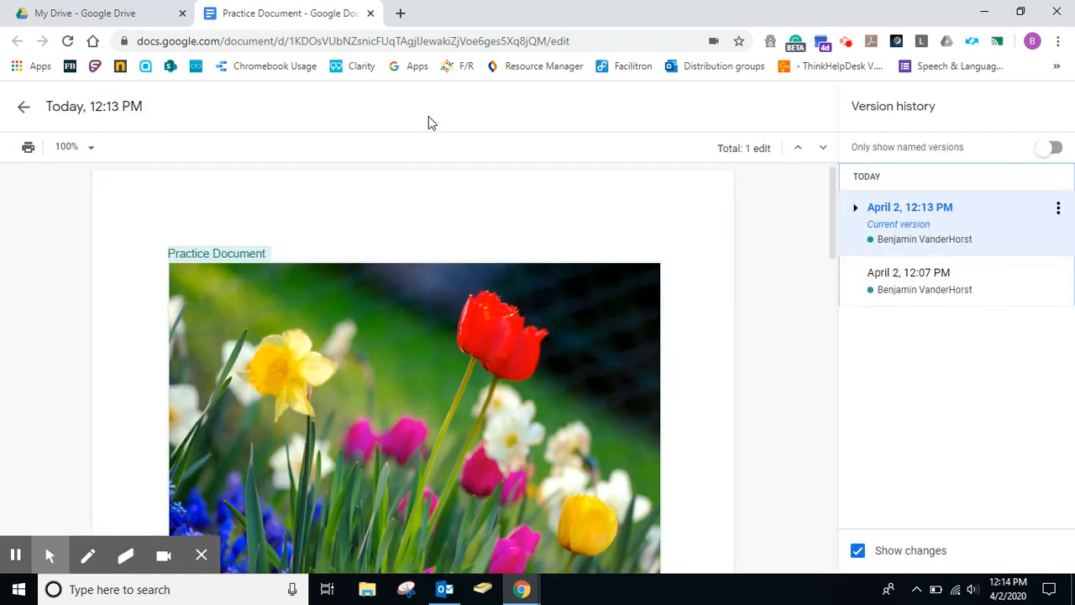
{"action": "left_click", "coordinate": [856, 210]}
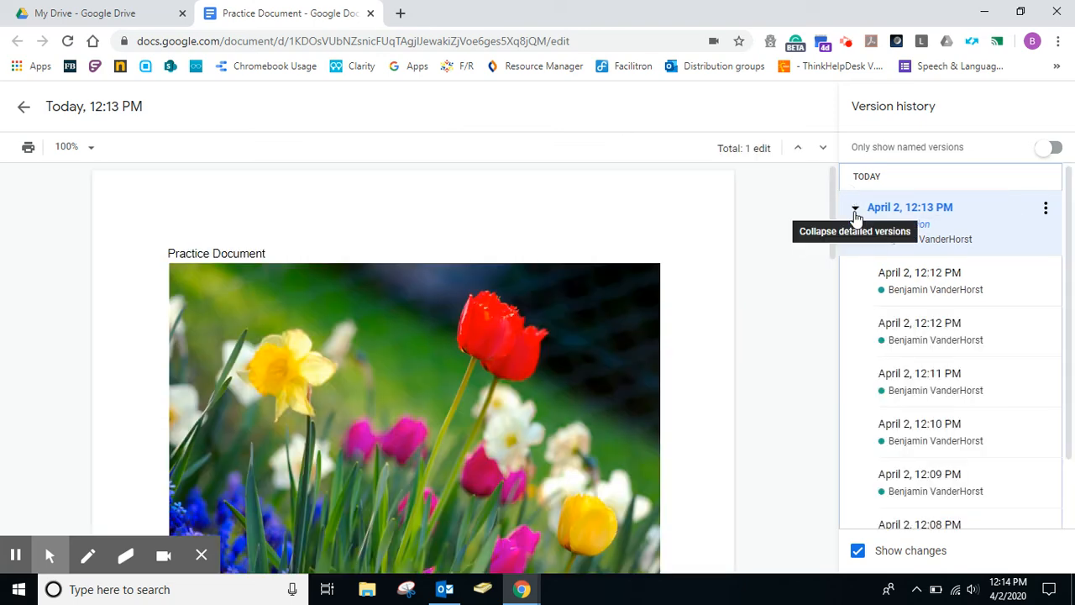
{"action": "left_click", "coordinate": [899, 284]}
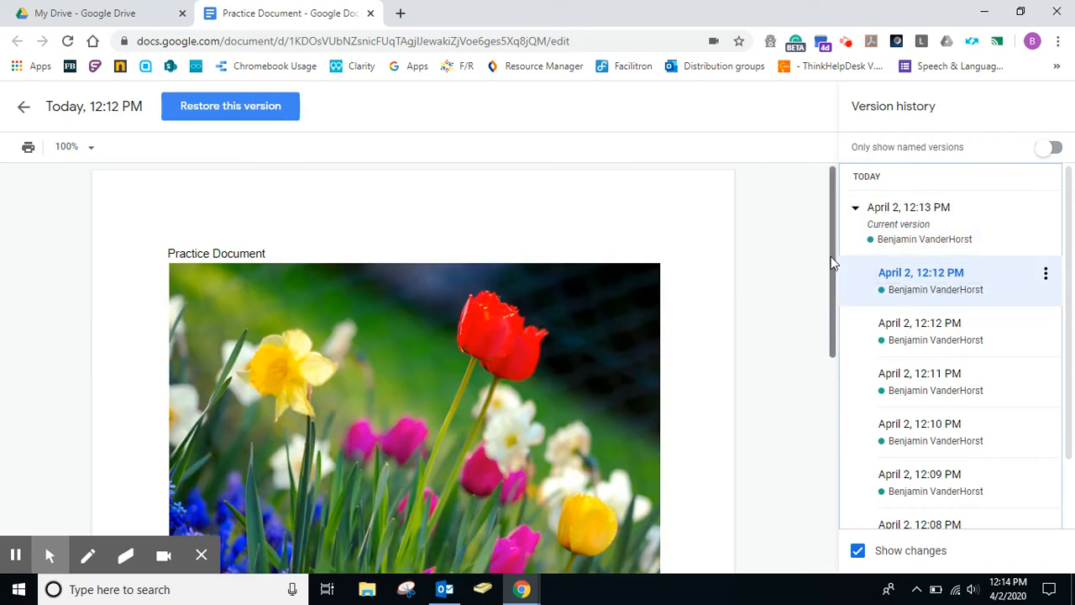
{"action": "left_click_drag", "start_coordinate": [831, 260], "coordinate": [852, 384]}
{"action": "left_click", "coordinate": [915, 336]}
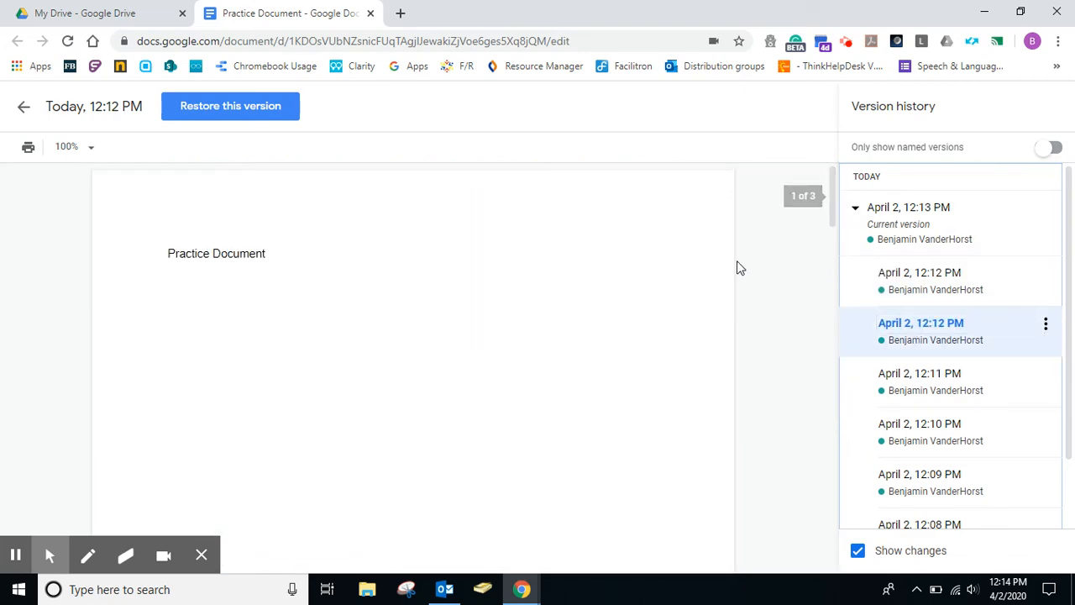
{"action": "left_click", "coordinate": [970, 433]}
{"action": "left_click", "coordinate": [931, 475]}
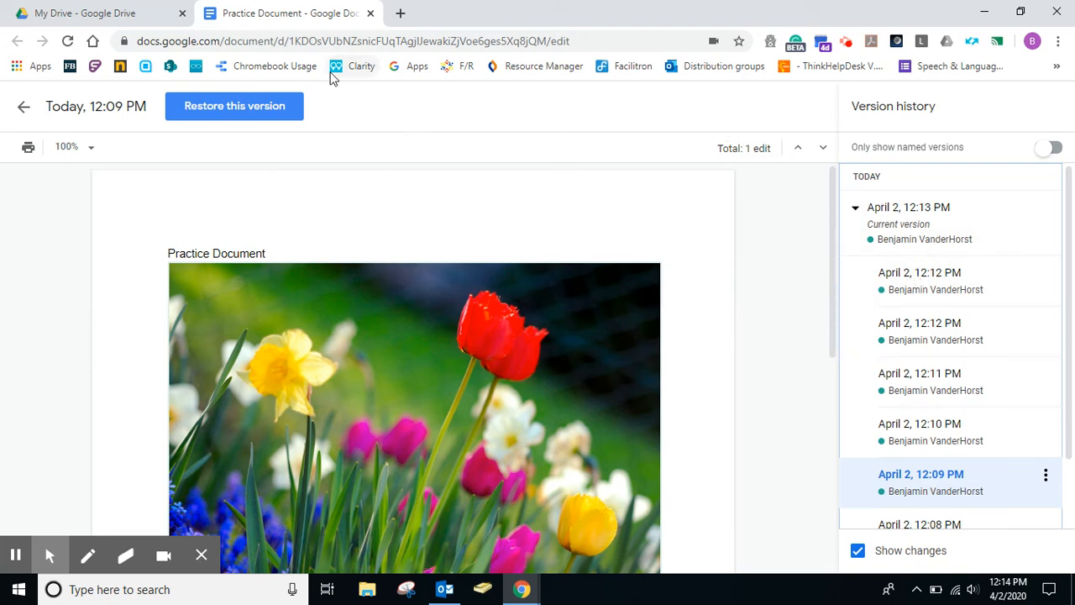
{"action": "left_click", "coordinate": [25, 112]}
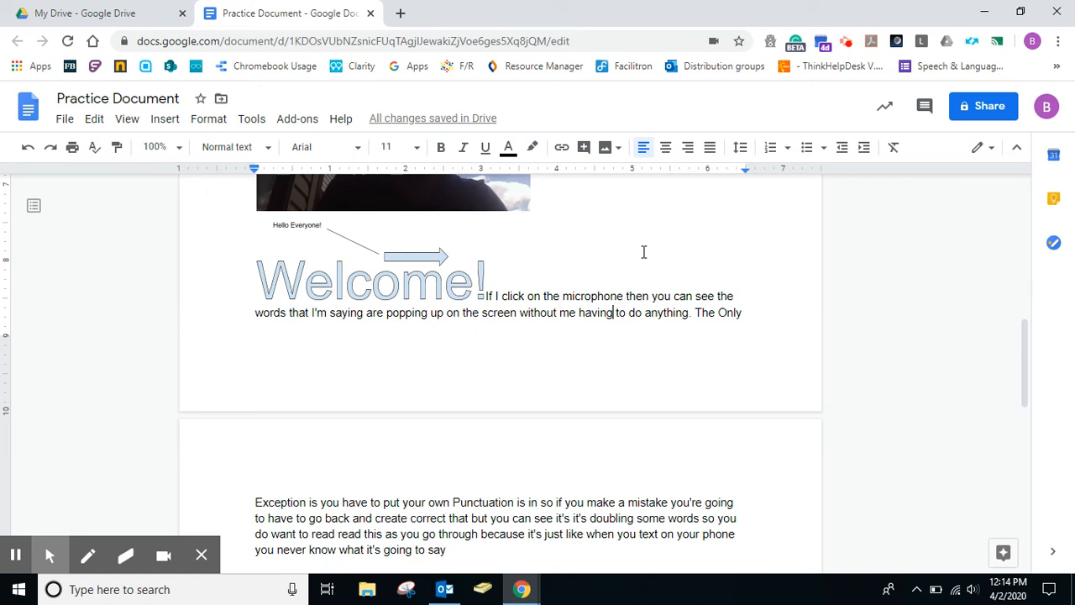
Step: Search Explore for "elephant" and cite the "Elephant | Species | WWF" web result as a footnote after "having"
{"action": "left_click", "coordinate": [991, 553]}
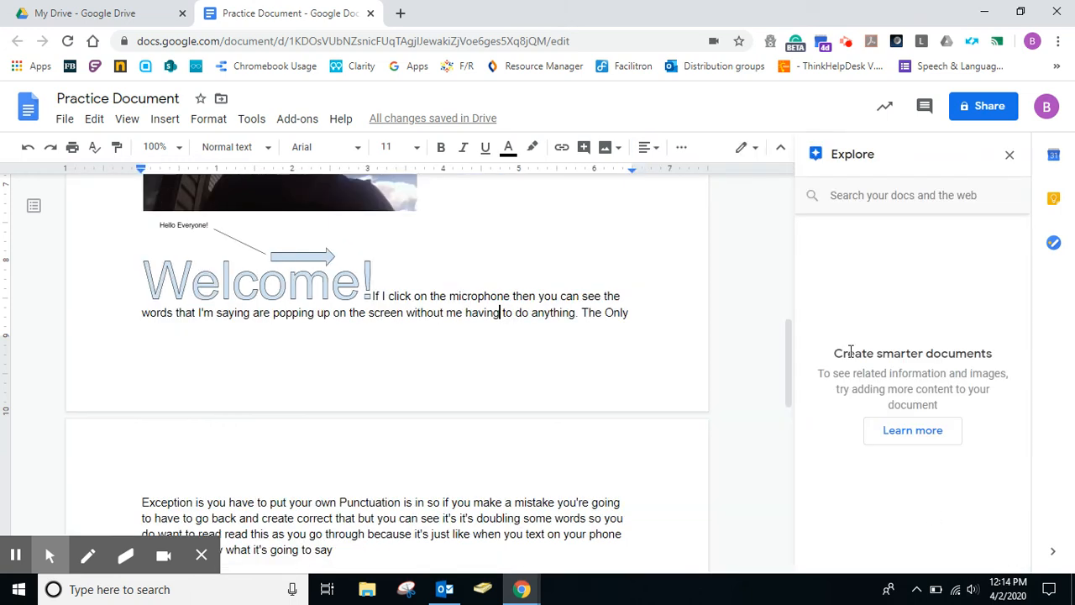
{"action": "left_click", "coordinate": [885, 194]}
{"action": "type", "text": "ele"}
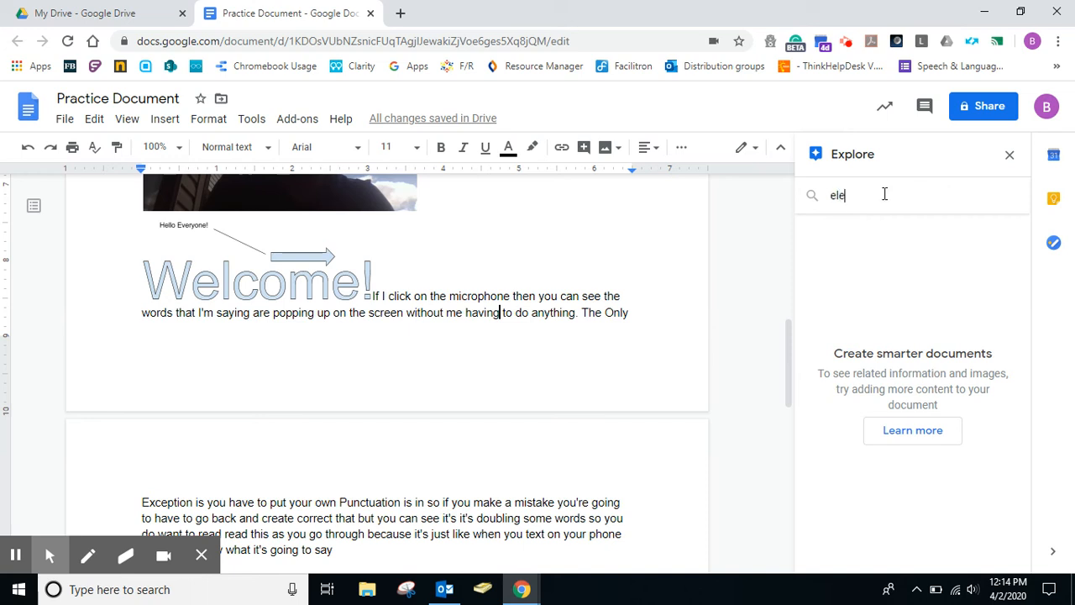
{"action": "type", "text": "pha"}
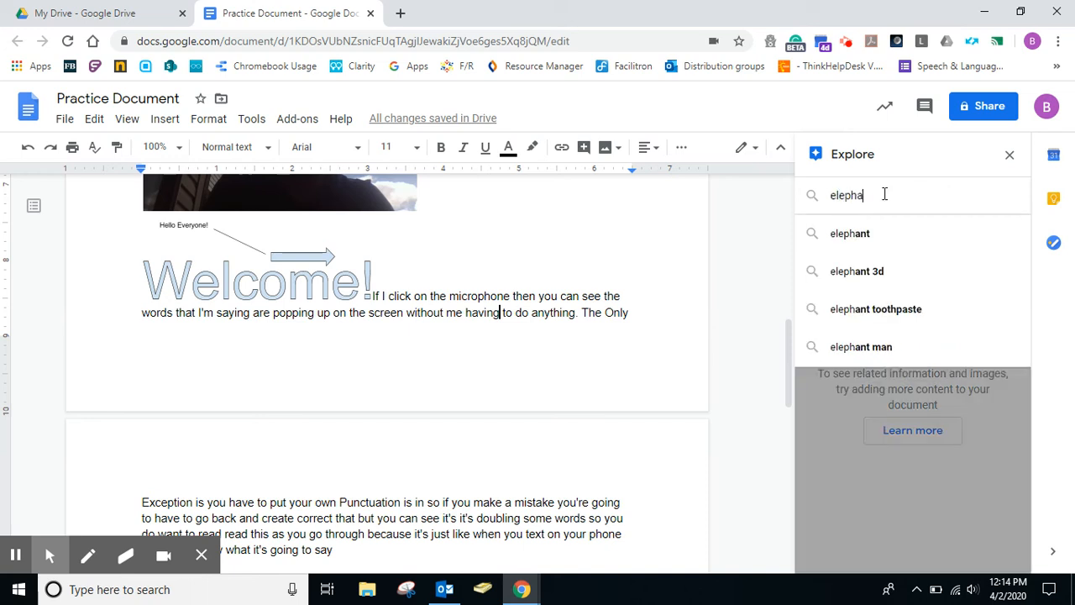
{"action": "type", "text": "nt"}
{"action": "key", "text": "Return"}
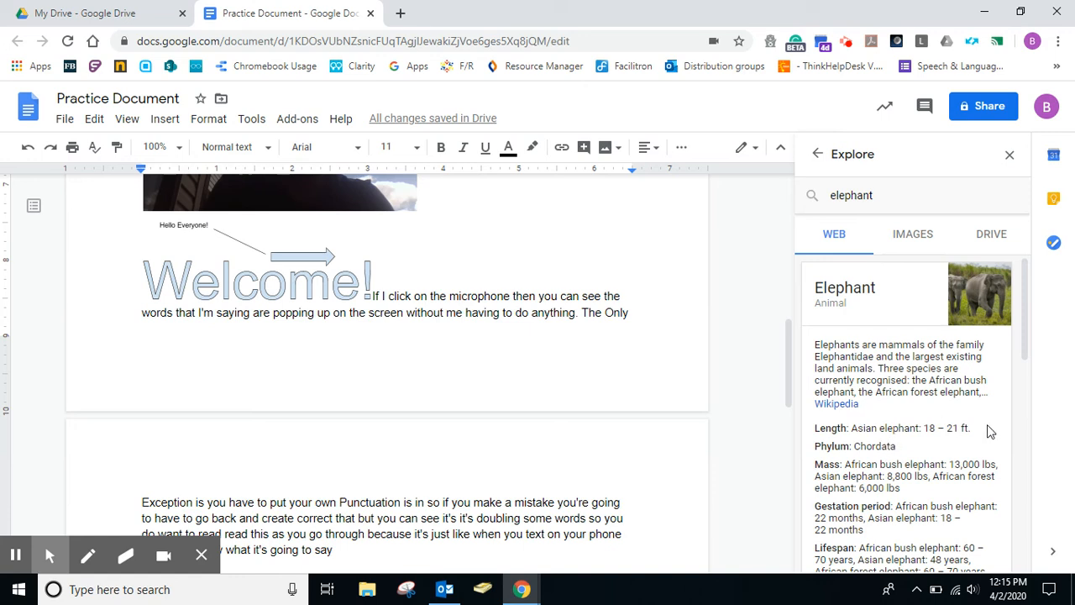
{"action": "left_click_drag", "start_coordinate": [1030, 337], "coordinate": [1011, 457]}
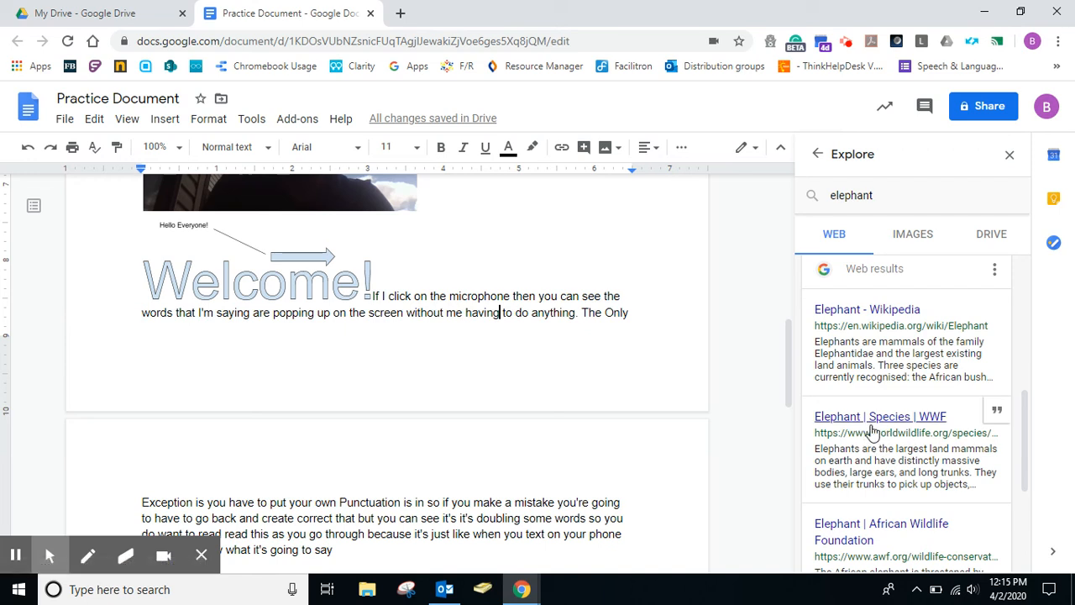
{"action": "left_click", "coordinate": [998, 413]}
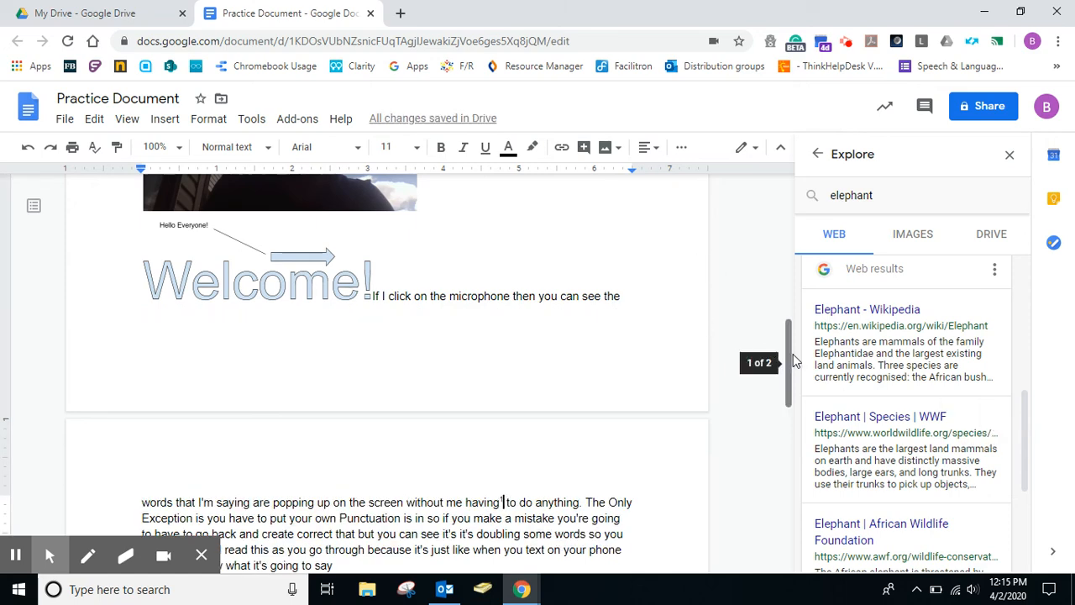
Step: Insert the first elephant photo from Explore's image results into the dictated text after "having"
{"action": "left_click_drag", "start_coordinate": [788, 361], "coordinate": [786, 525]}
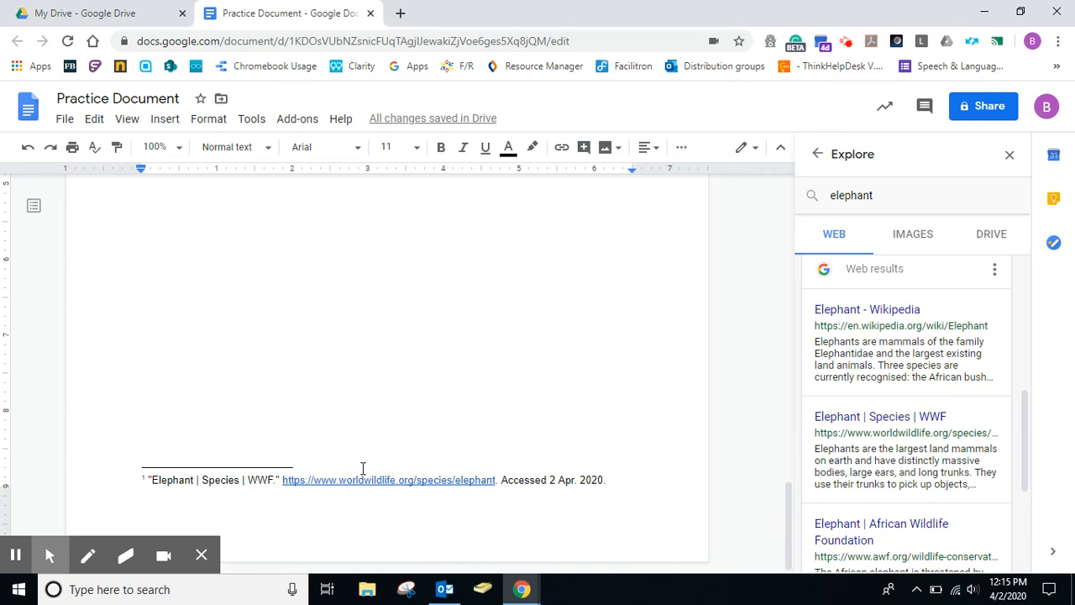
{"action": "left_click", "coordinate": [930, 241]}
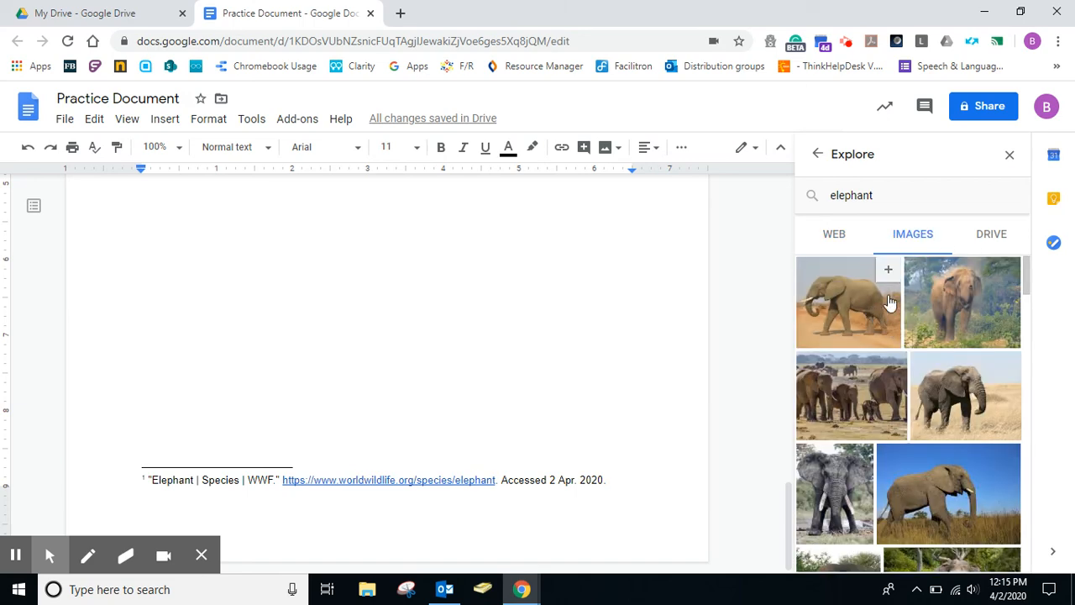
{"action": "left_click", "coordinate": [893, 347]}
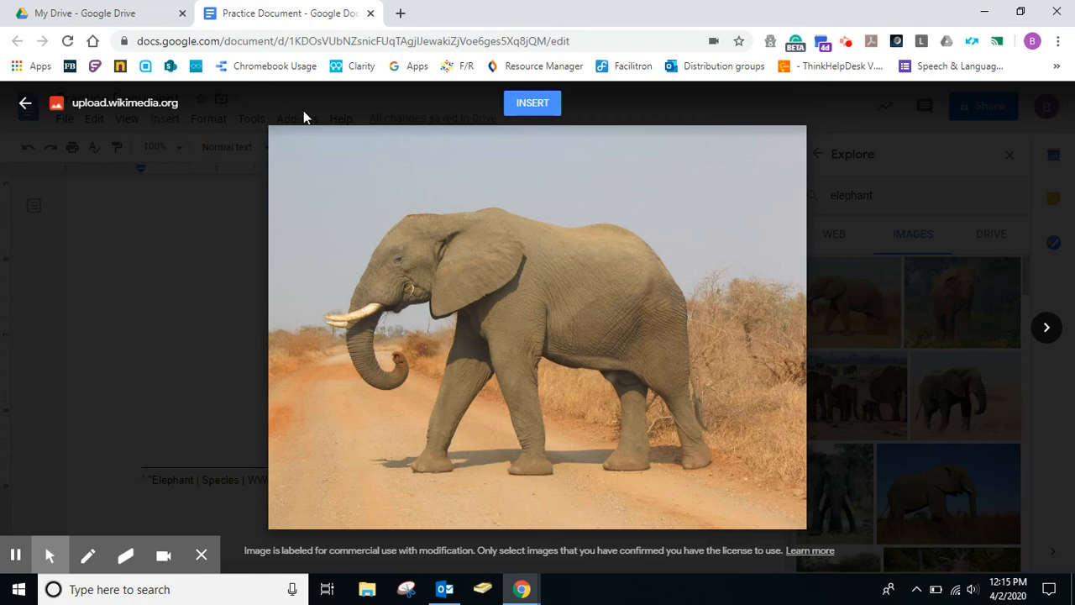
{"action": "left_click", "coordinate": [542, 102]}
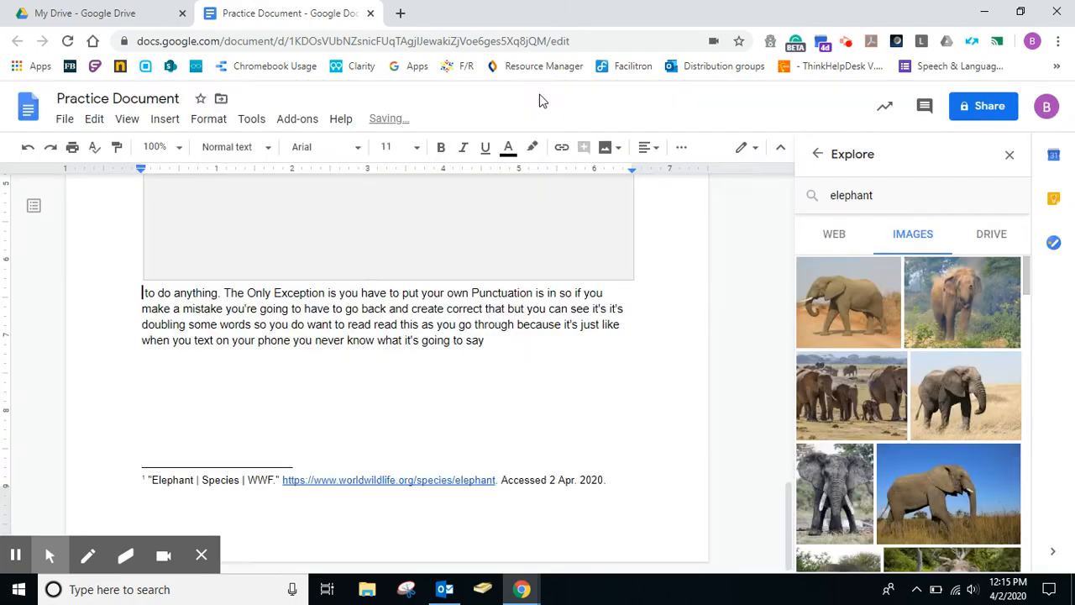
Step: Browse Explore's Drive results for "elephant"
{"action": "left_click", "coordinate": [994, 235]}
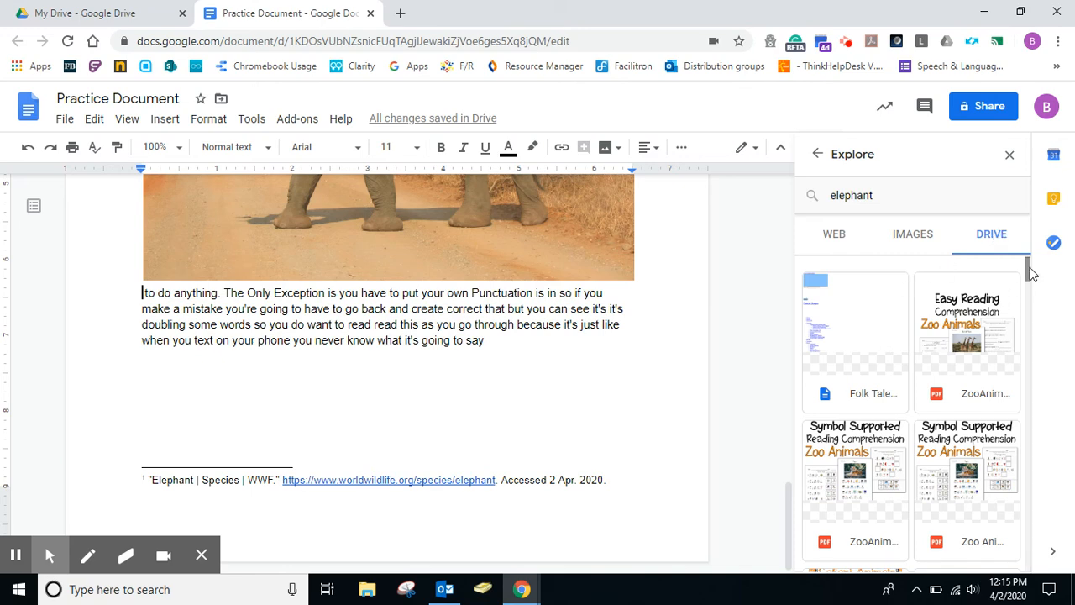
{"action": "mouse_move", "coordinate": [1031, 273]}
{"action": "left_mouse_down"}
{"action": "mouse_move", "coordinate": [1024, 376]}
{"action": "mouse_move", "coordinate": [1026, 267]}
{"action": "left_mouse_up"}
Step: Switch to Google Drive and locate Practice Document in the My Drive file list
{"action": "left_click", "coordinate": [130, 10]}
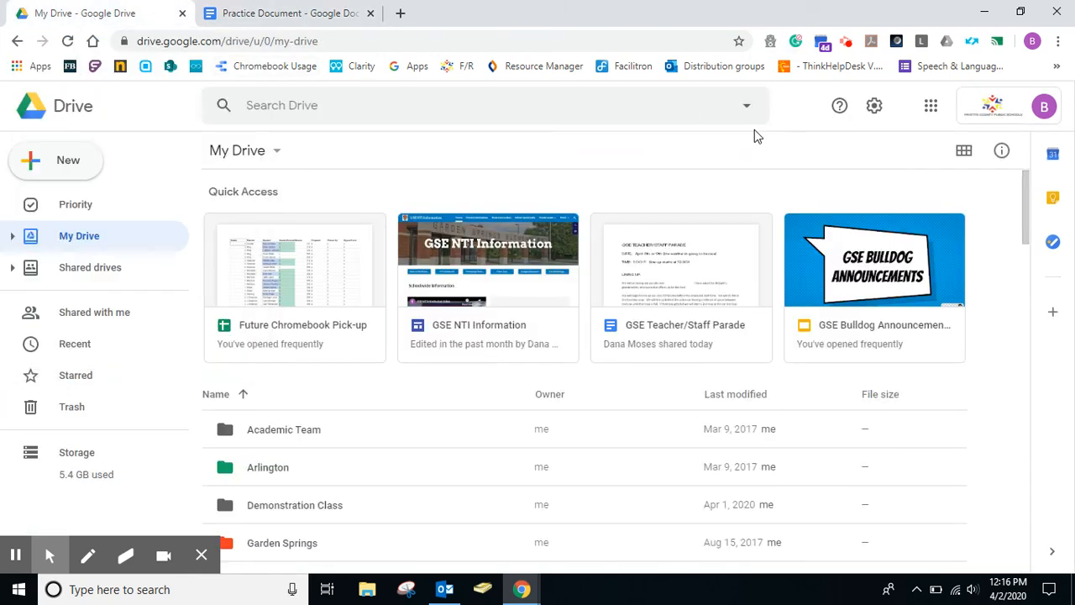
{"action": "left_click_drag", "start_coordinate": [1026, 204], "coordinate": [993, 524]}
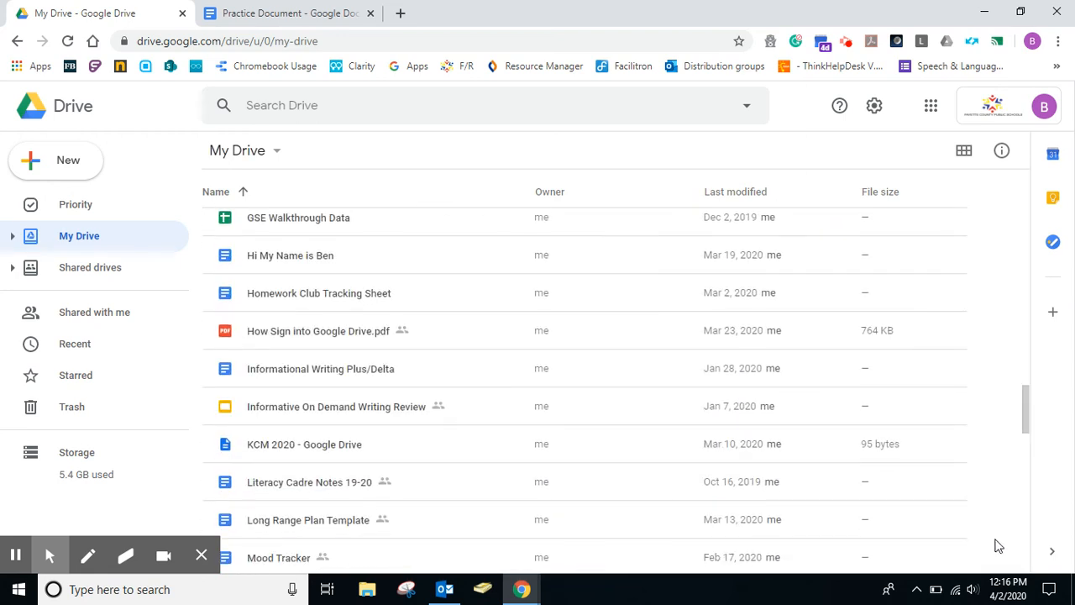
{"action": "left_click_drag", "start_coordinate": [1027, 398], "coordinate": [1023, 487]}
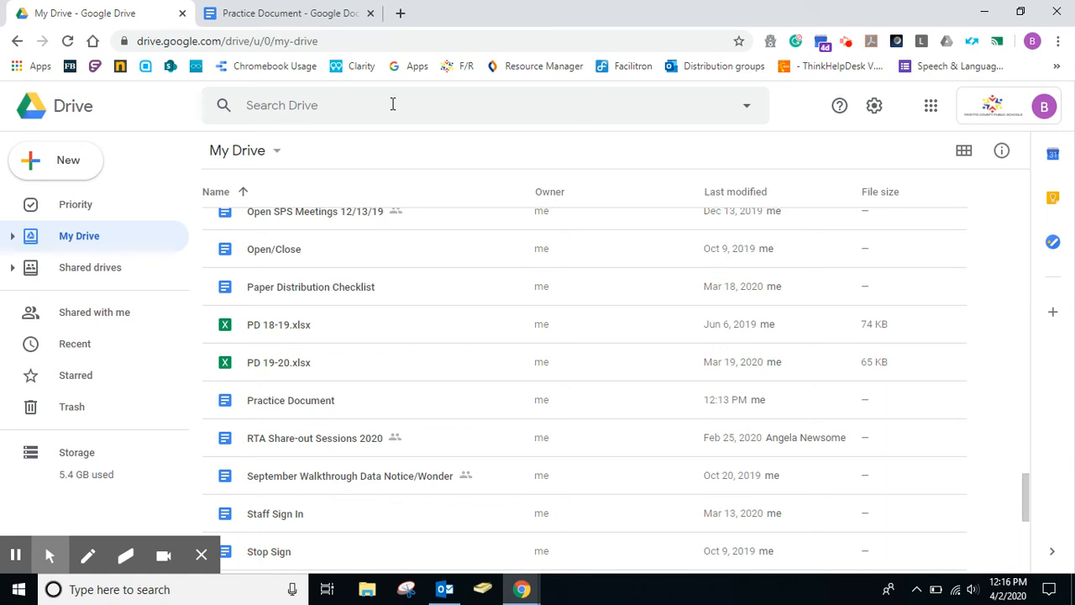
{"action": "left_click", "coordinate": [845, 43]}
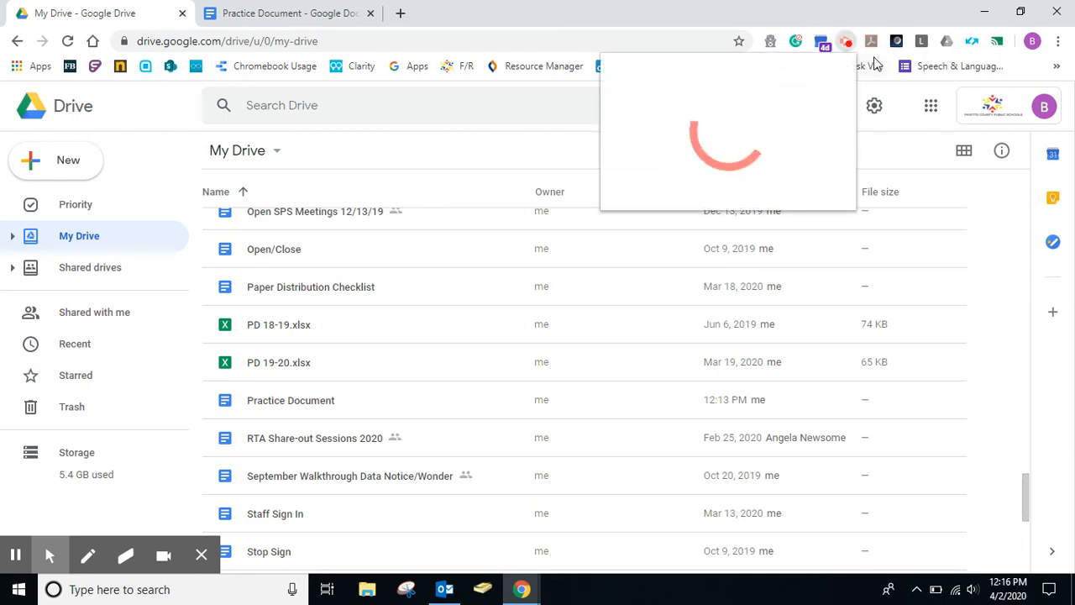